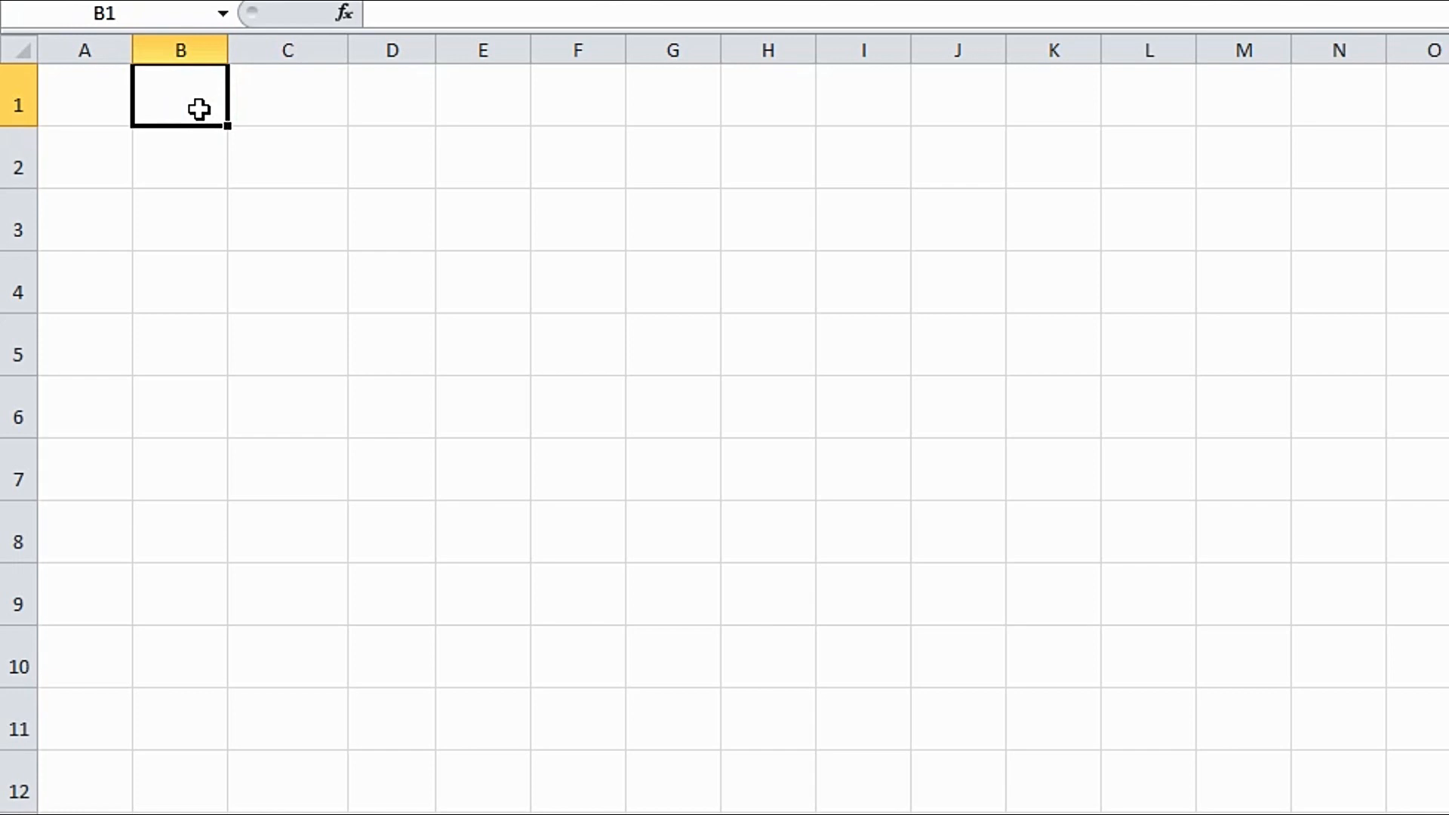
- Enter the values 2, 4, 6, 8, 10, 12, 14, 16, 18 and 20 into B1:B10, one per cell
{"action": "type", "text": "2"}
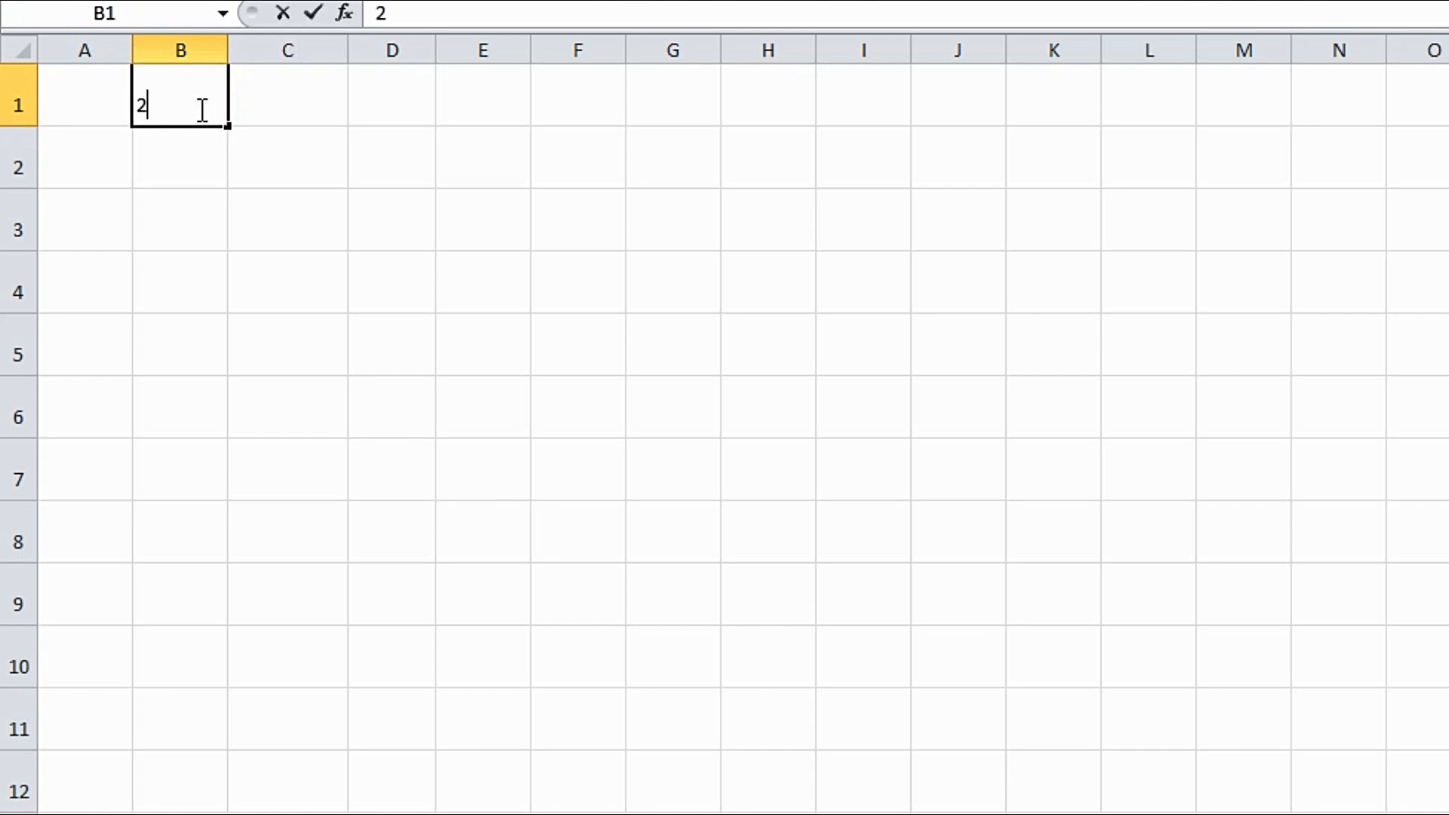
{"action": "left_click", "coordinate": [198, 153]}
{"action": "type", "text": "4"}
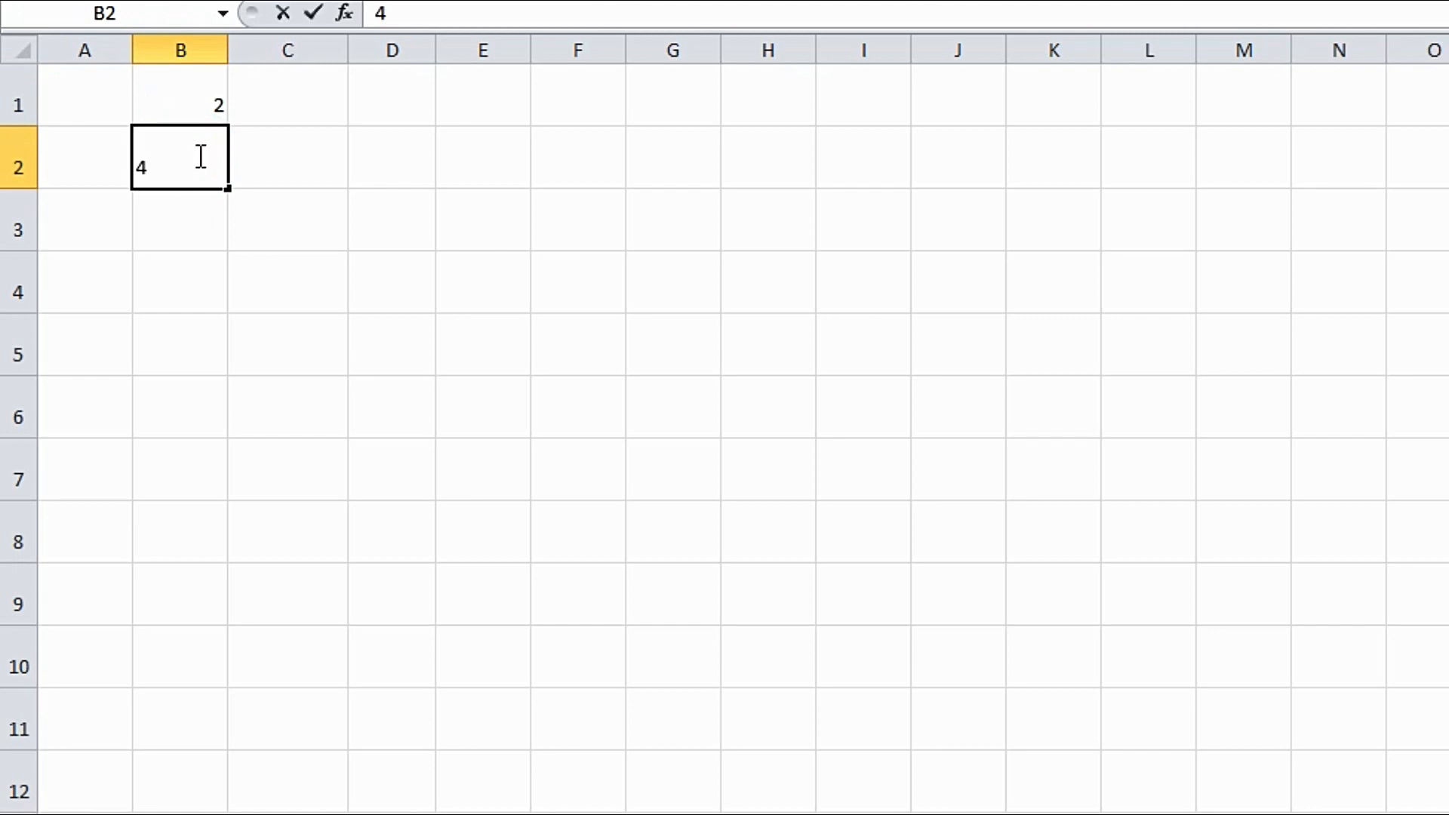
{"action": "key", "text": "Return"}
{"action": "type", "text": "6"}
{"action": "key", "text": "Return"}
{"action": "type", "text": "8"}
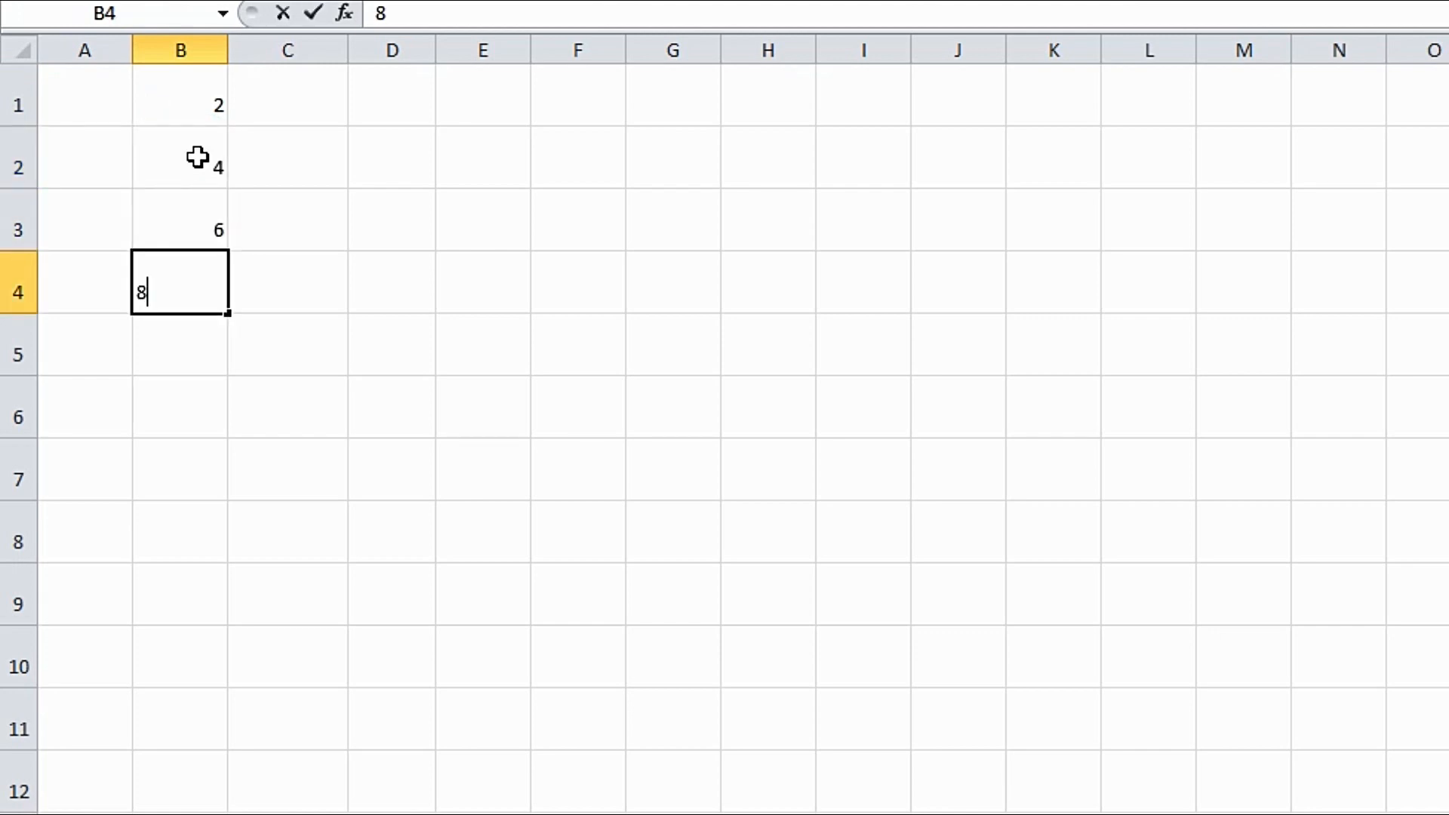
{"action": "key", "text": "BackSpace"}
{"action": "type", "text": "8"}
{"action": "key", "text": "Return"}
{"action": "type", "text": "10"}
{"action": "key", "text": "Return"}
{"action": "type", "text": "12"}
{"action": "key", "text": "Return"}
{"action": "type", "text": "14"}
{"action": "key", "text": "Return"}
{"action": "type", "text": "16"}
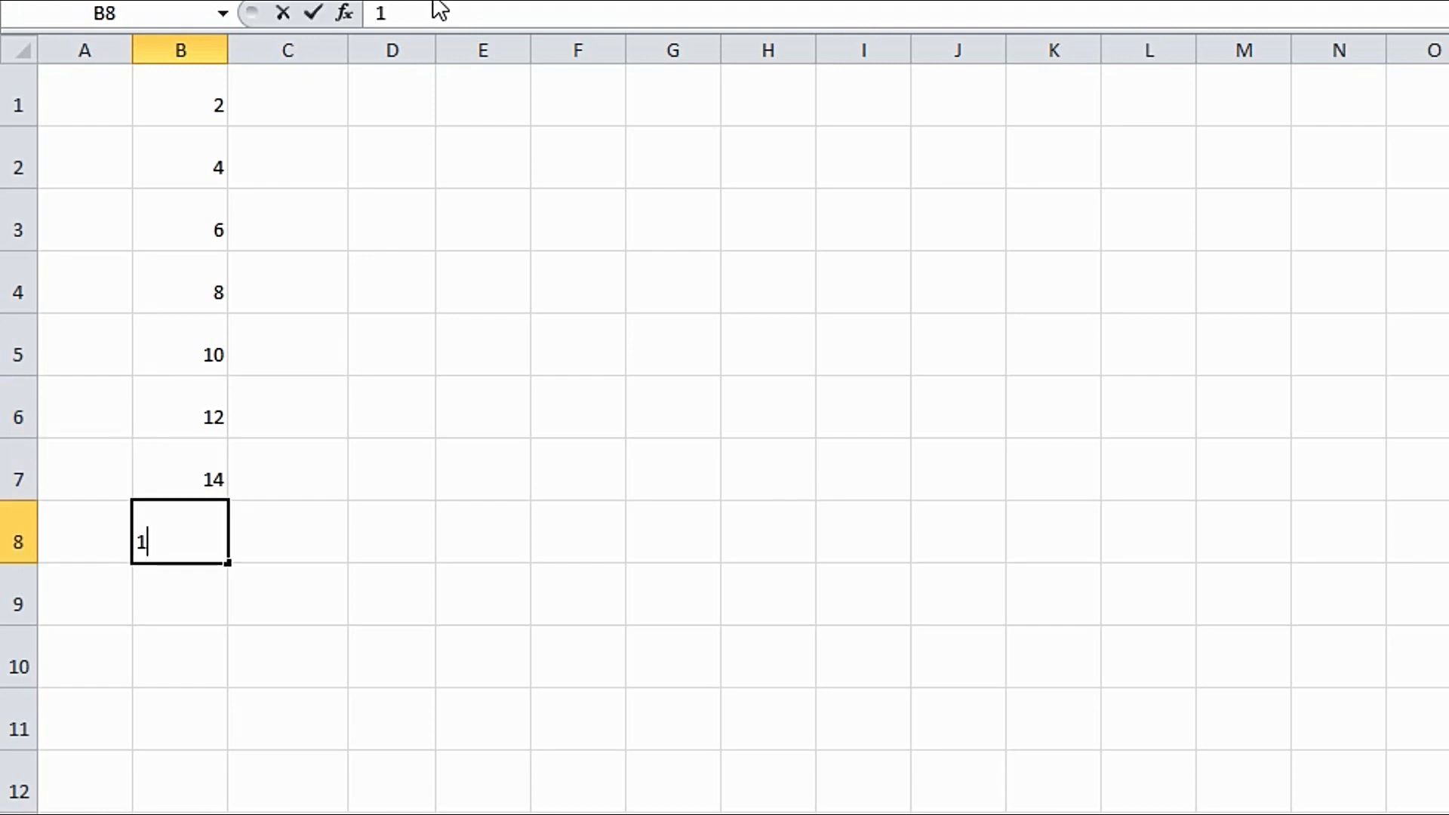
{"action": "key", "text": "Return"}
{"action": "type", "text": "18"}
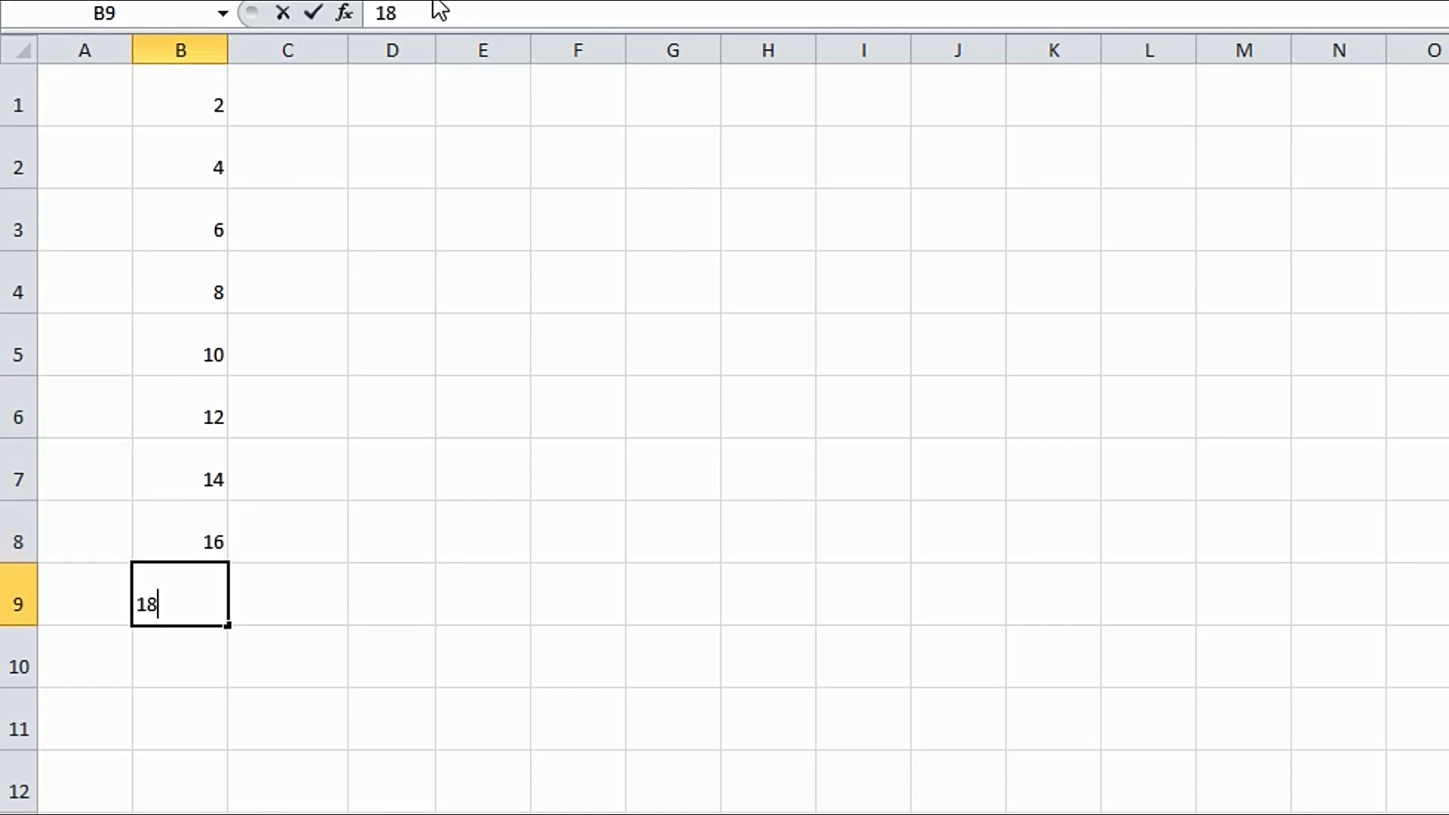
{"action": "key", "text": "Return"}
{"action": "type", "text": "20"}
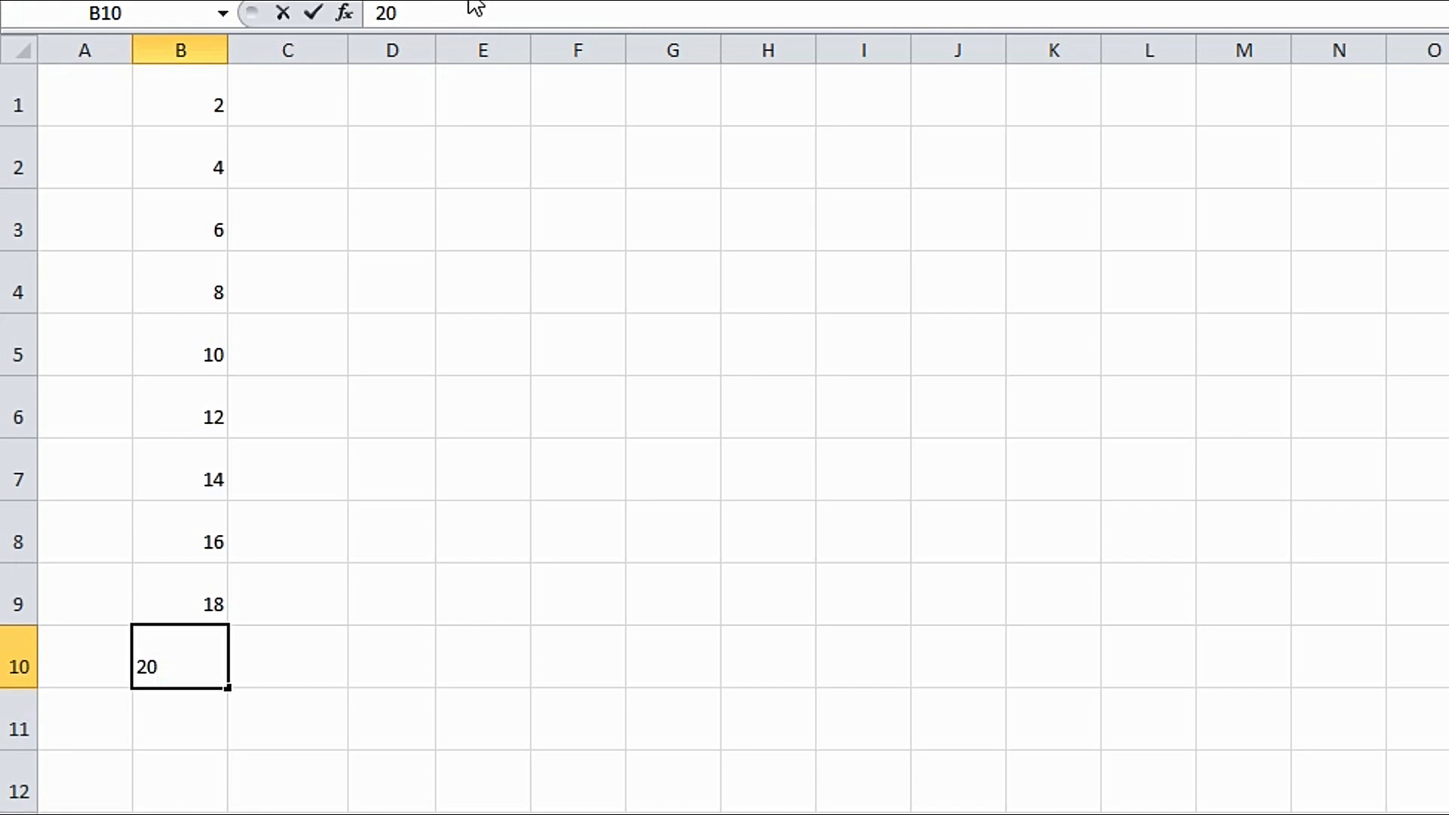
{"action": "left_click", "coordinate": [293, 671]}
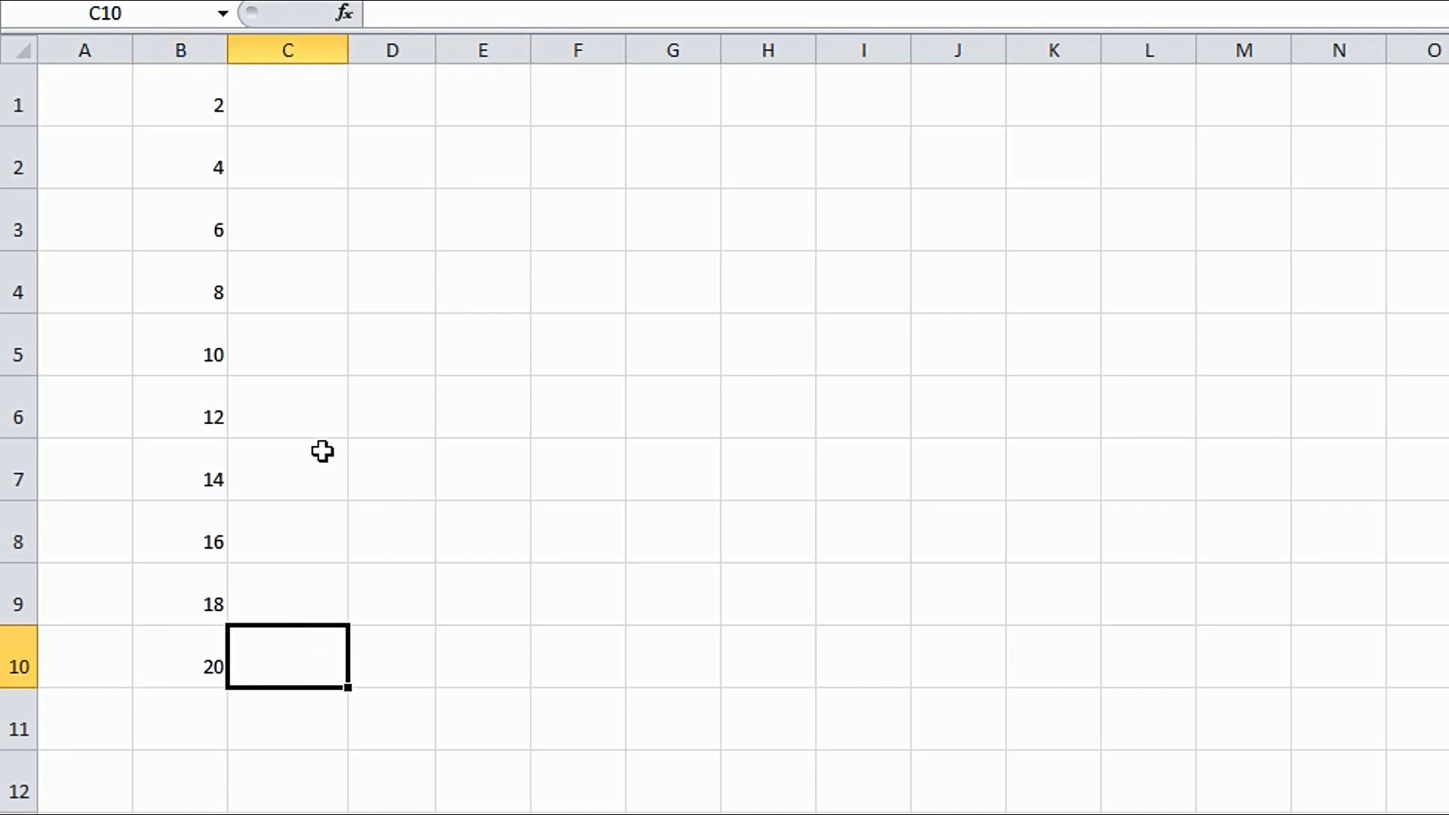
- Type 2 in C1 and 4 in C2, then auto-fill the series down to 20 in C10
{"action": "left_click", "coordinate": [294, 111]}
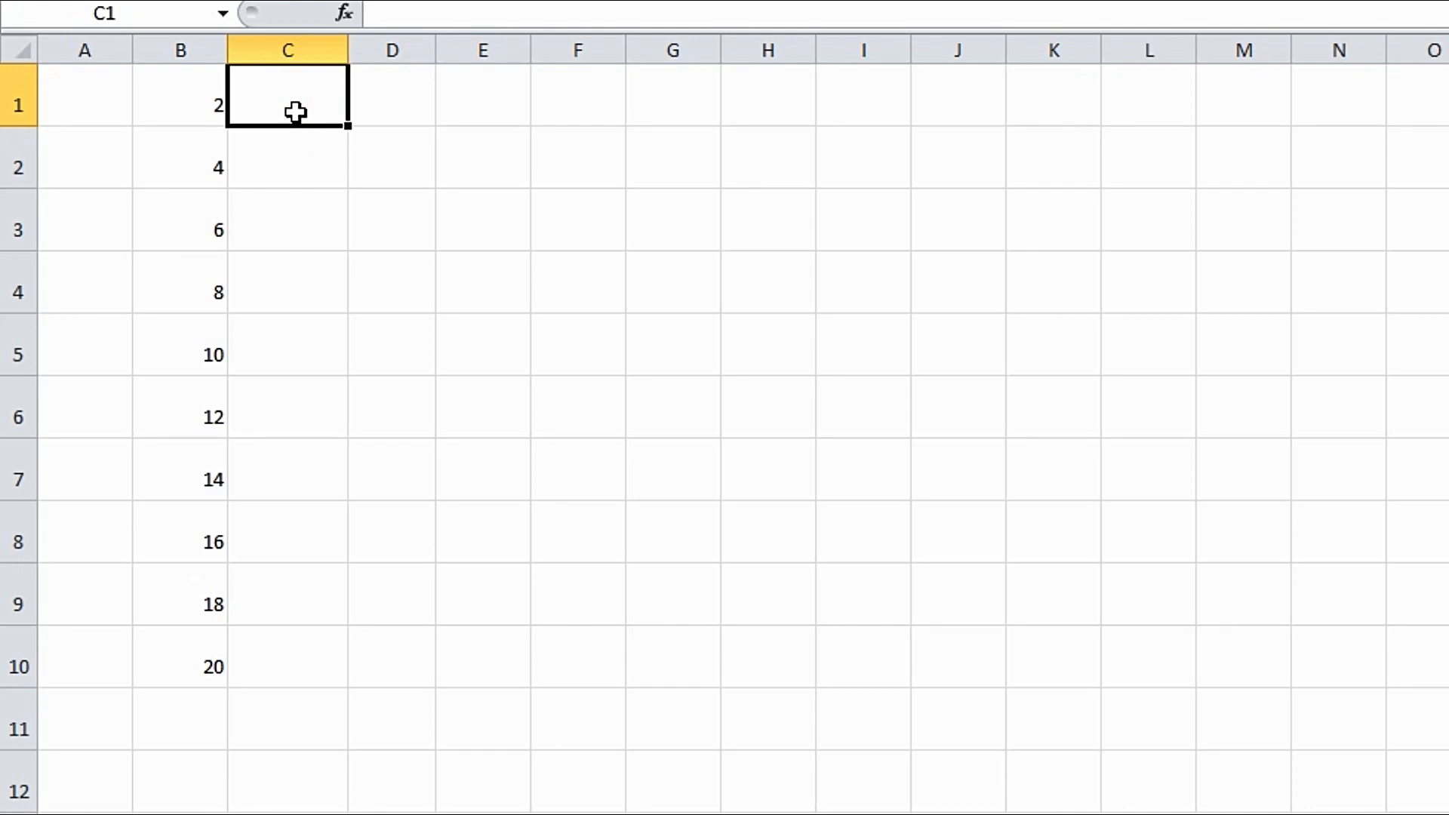
{"action": "type", "text": "2"}
{"action": "key", "text": "Return"}
{"action": "type", "text": "4"}
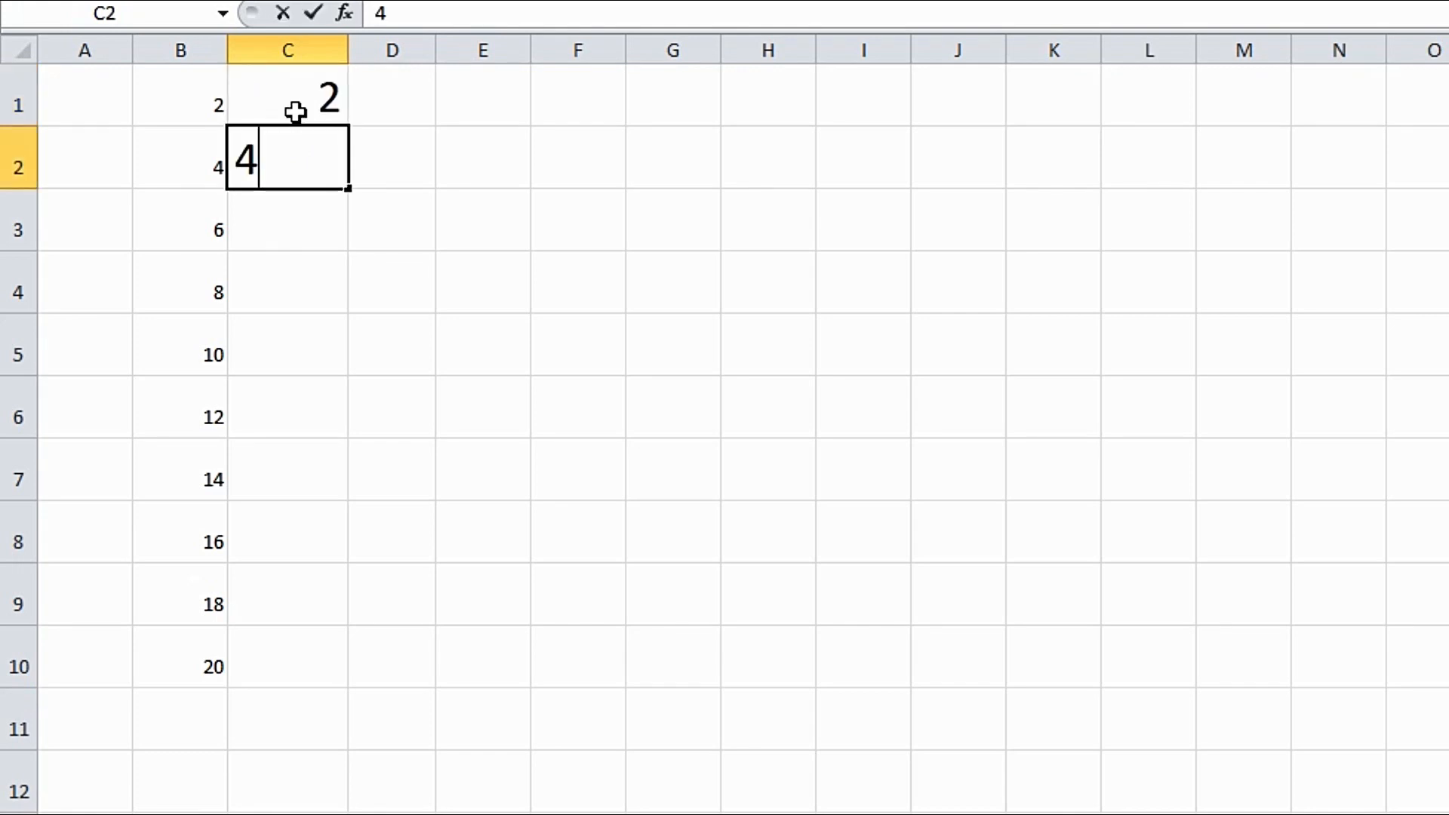
{"action": "left_click", "coordinate": [327, 229]}
{"action": "left_click_drag", "start_coordinate": [311, 115], "coordinate": [321, 659]}
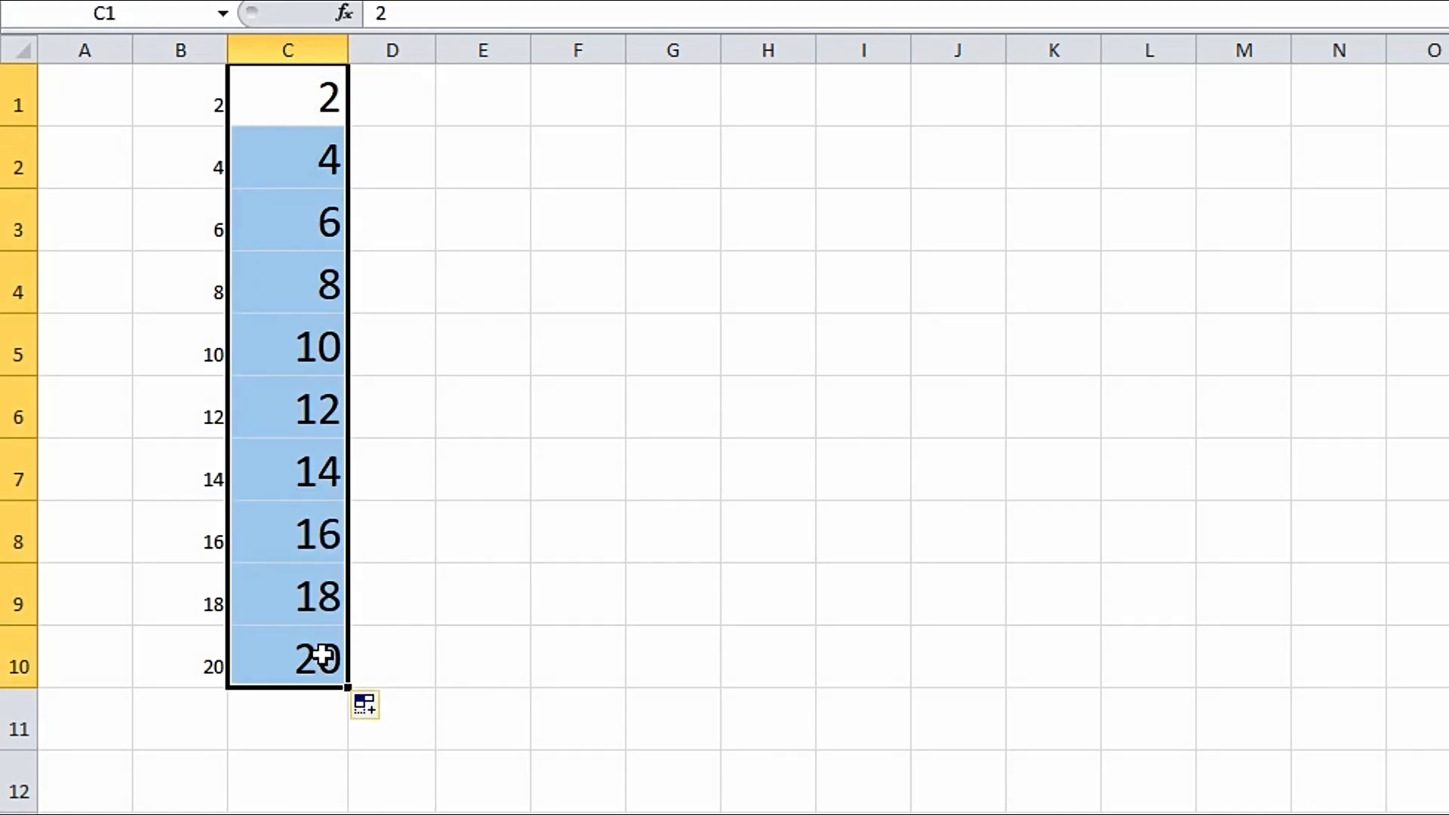
{"action": "left_click", "coordinate": [405, 106]}
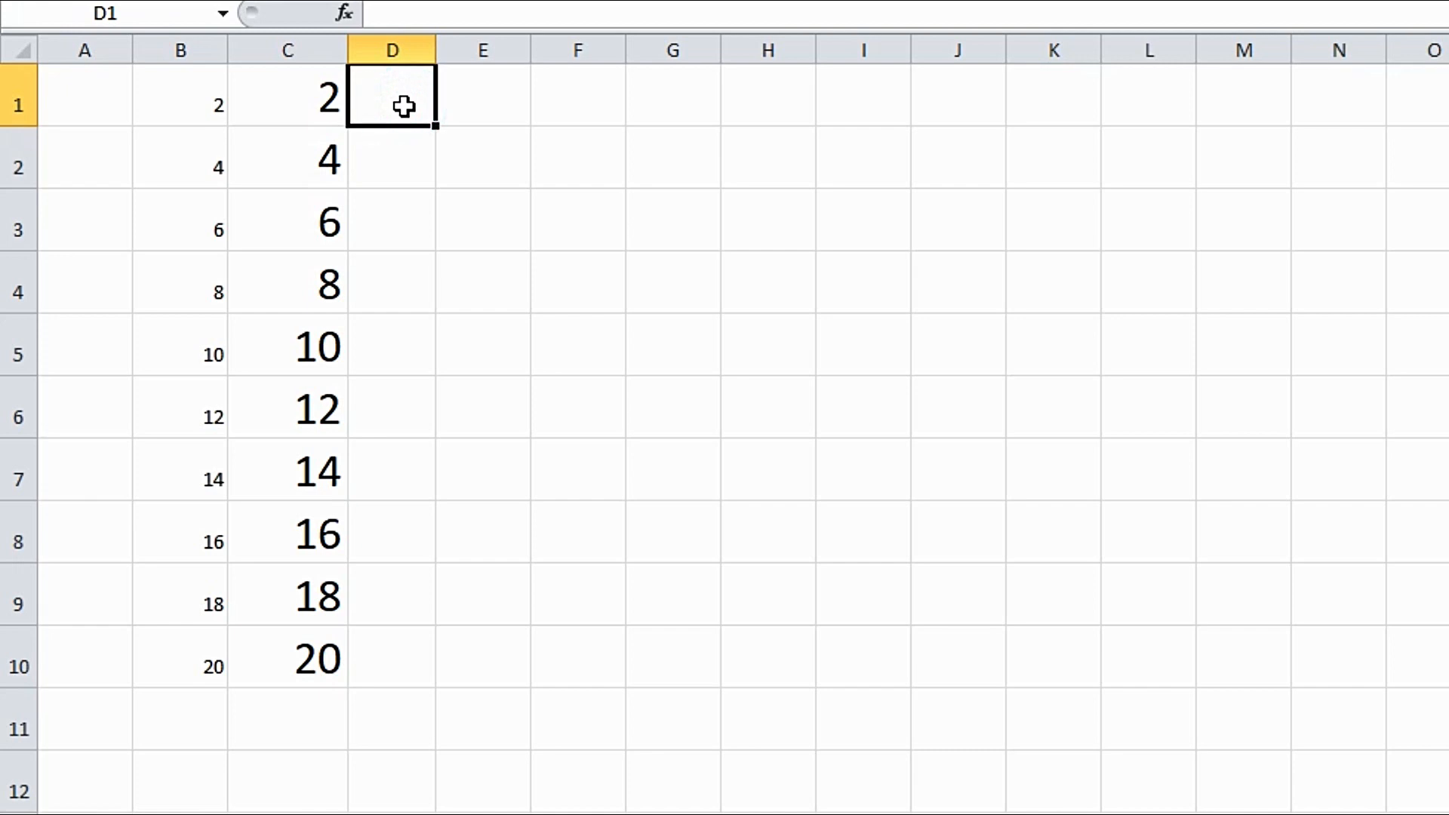
- Type 3 in D1 and 6 in D2, then auto-fill multiples of 3 down to 30 in D10
{"action": "type", "text": "3"}
{"action": "key", "text": "Return"}
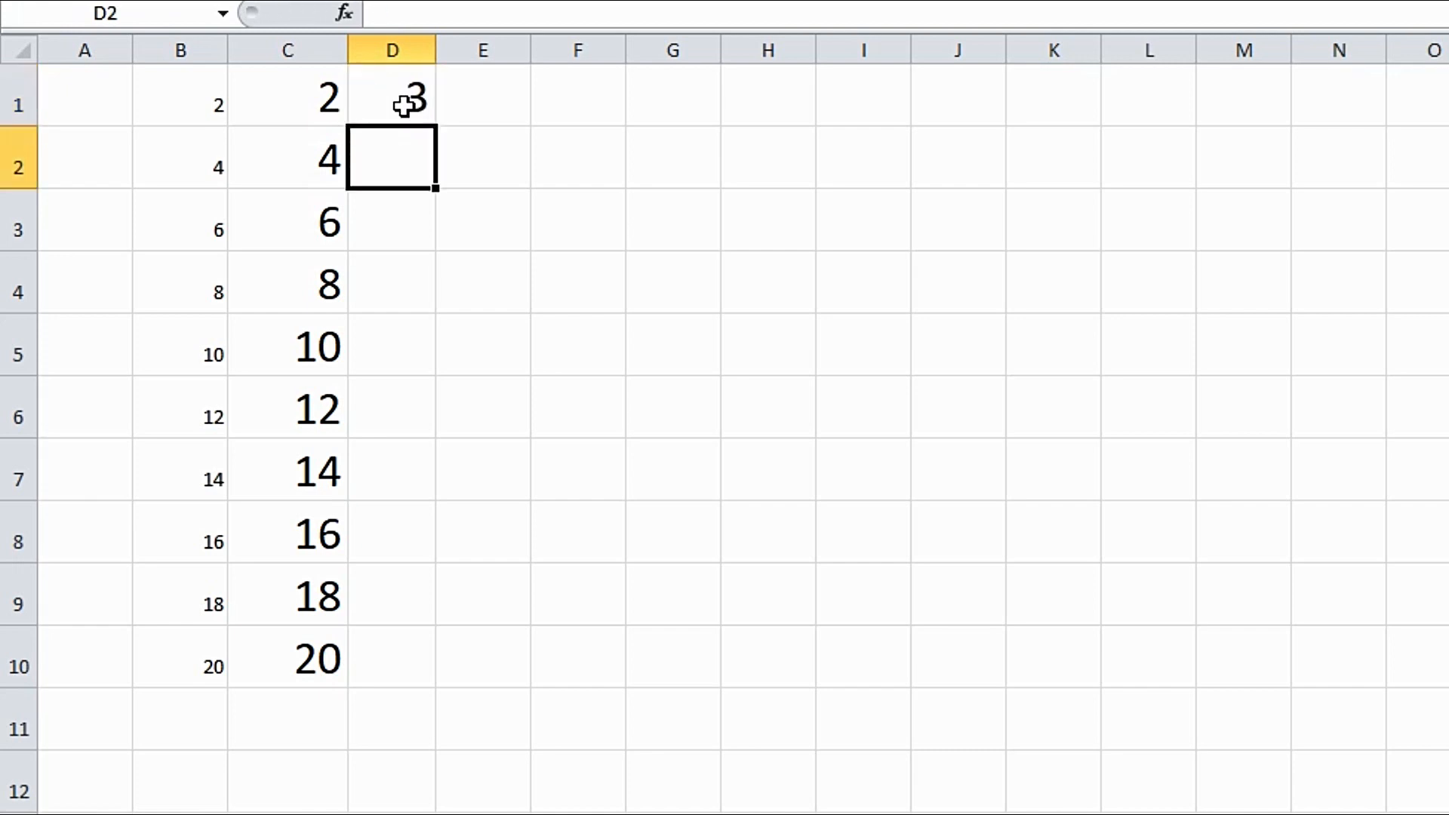
{"action": "type", "text": "6"}
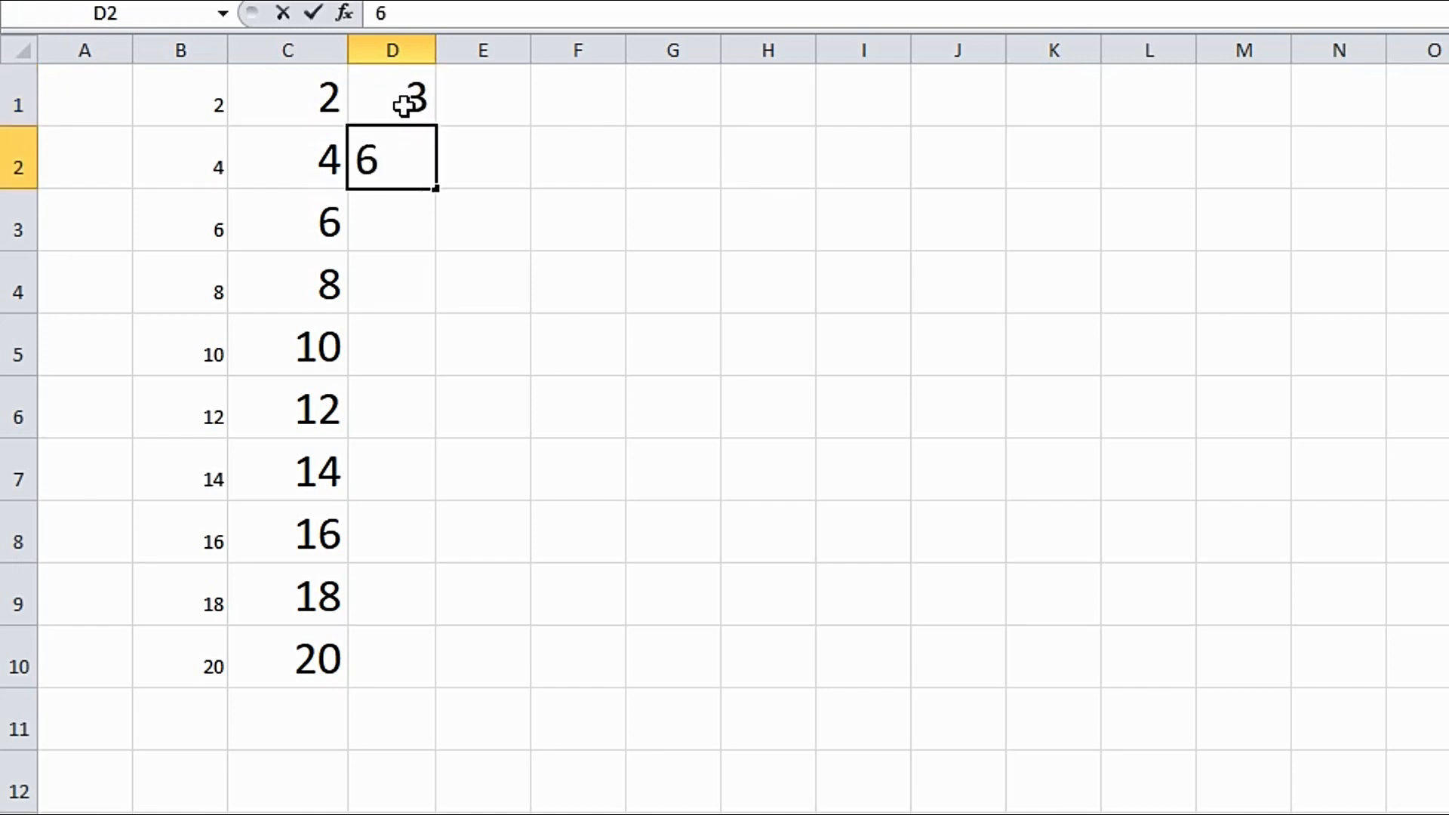
{"action": "left_click", "coordinate": [414, 219]}
{"action": "left_click_drag", "start_coordinate": [394, 97], "coordinate": [425, 658]}
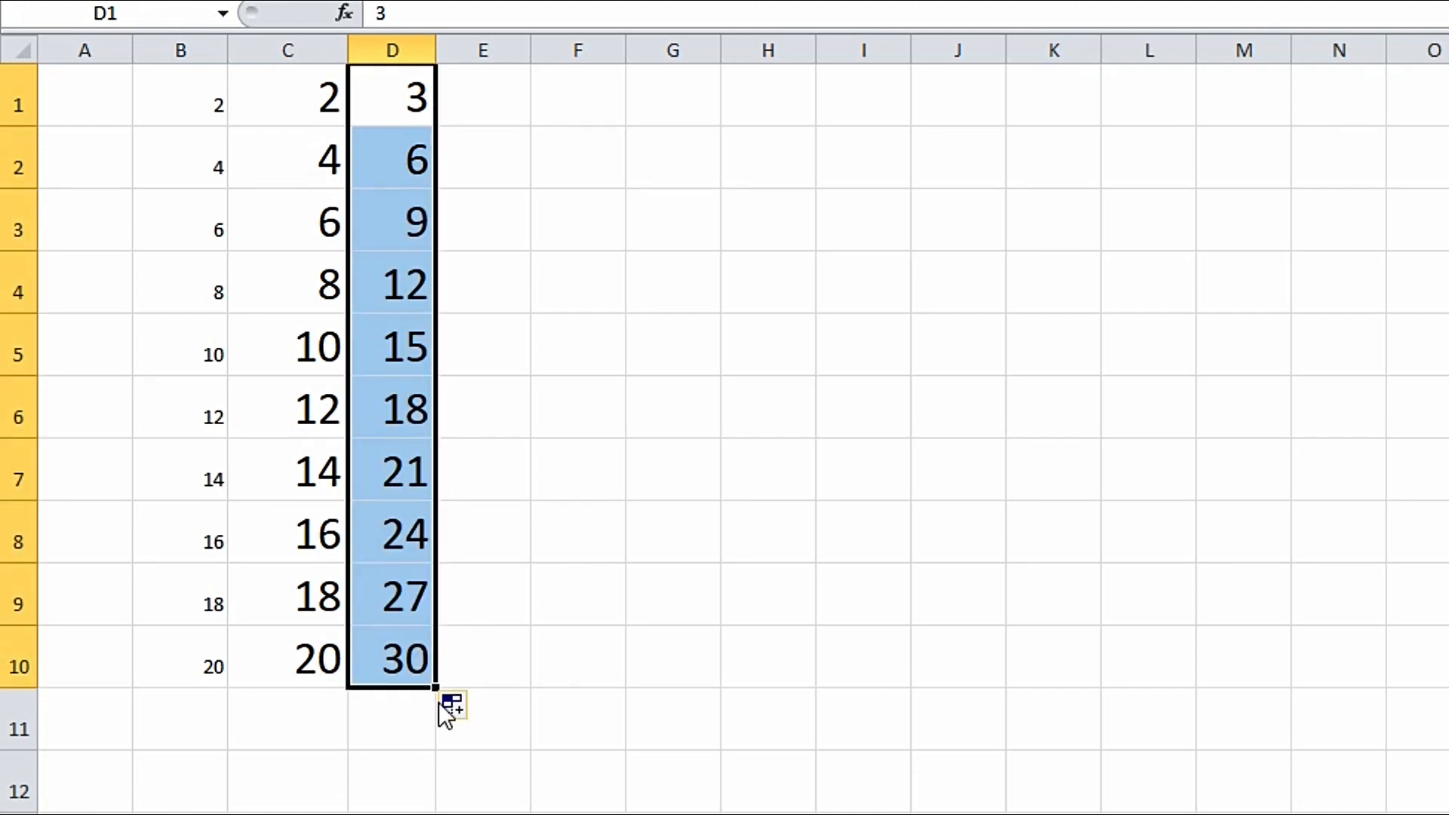
{"action": "left_click", "coordinate": [578, 719]}
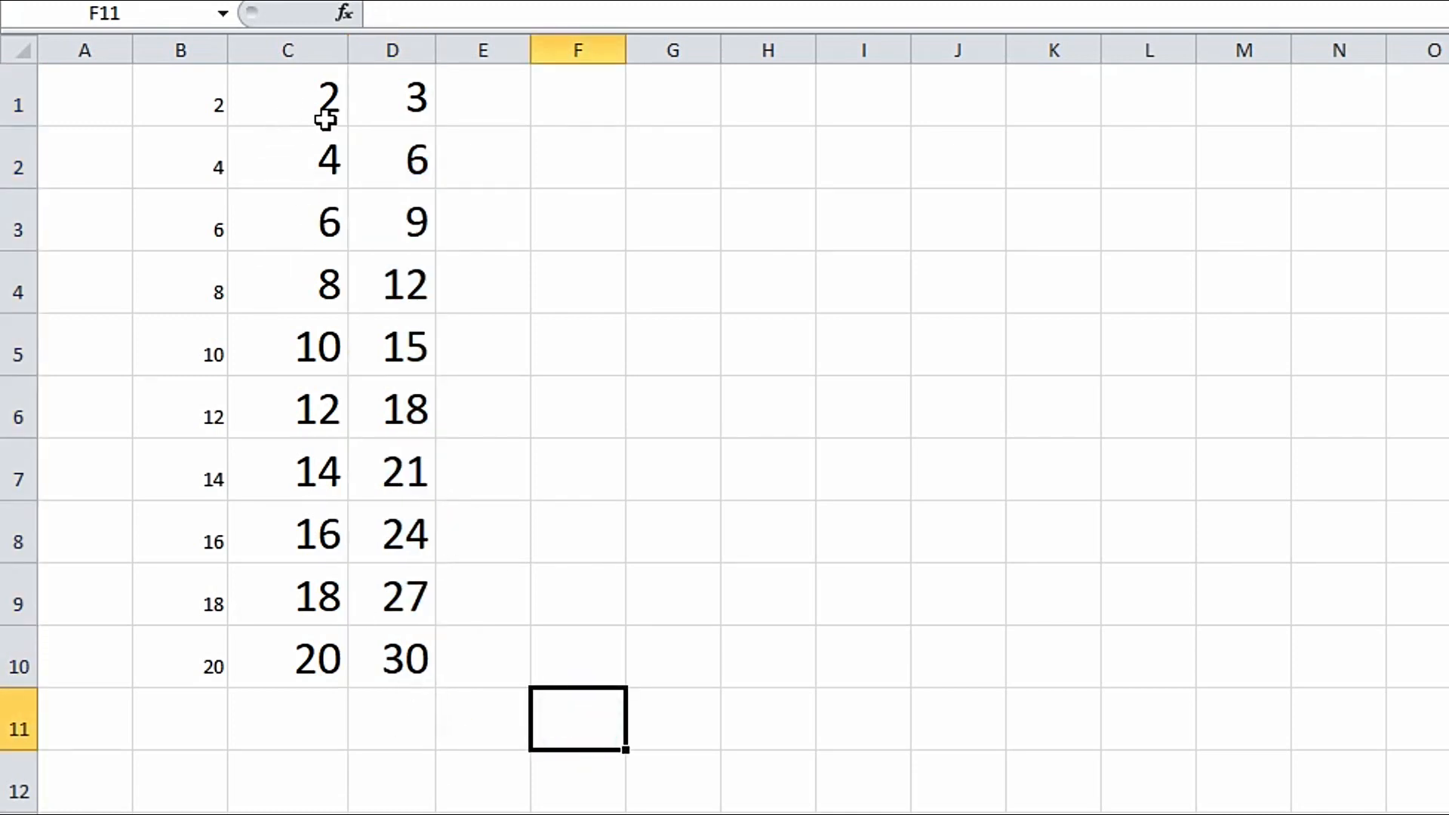
- Auto-fill C1:D10 rightward to column R, creating multiples of 4 through 17
{"action": "left_click_drag", "start_coordinate": [317, 98], "coordinate": [412, 645]}
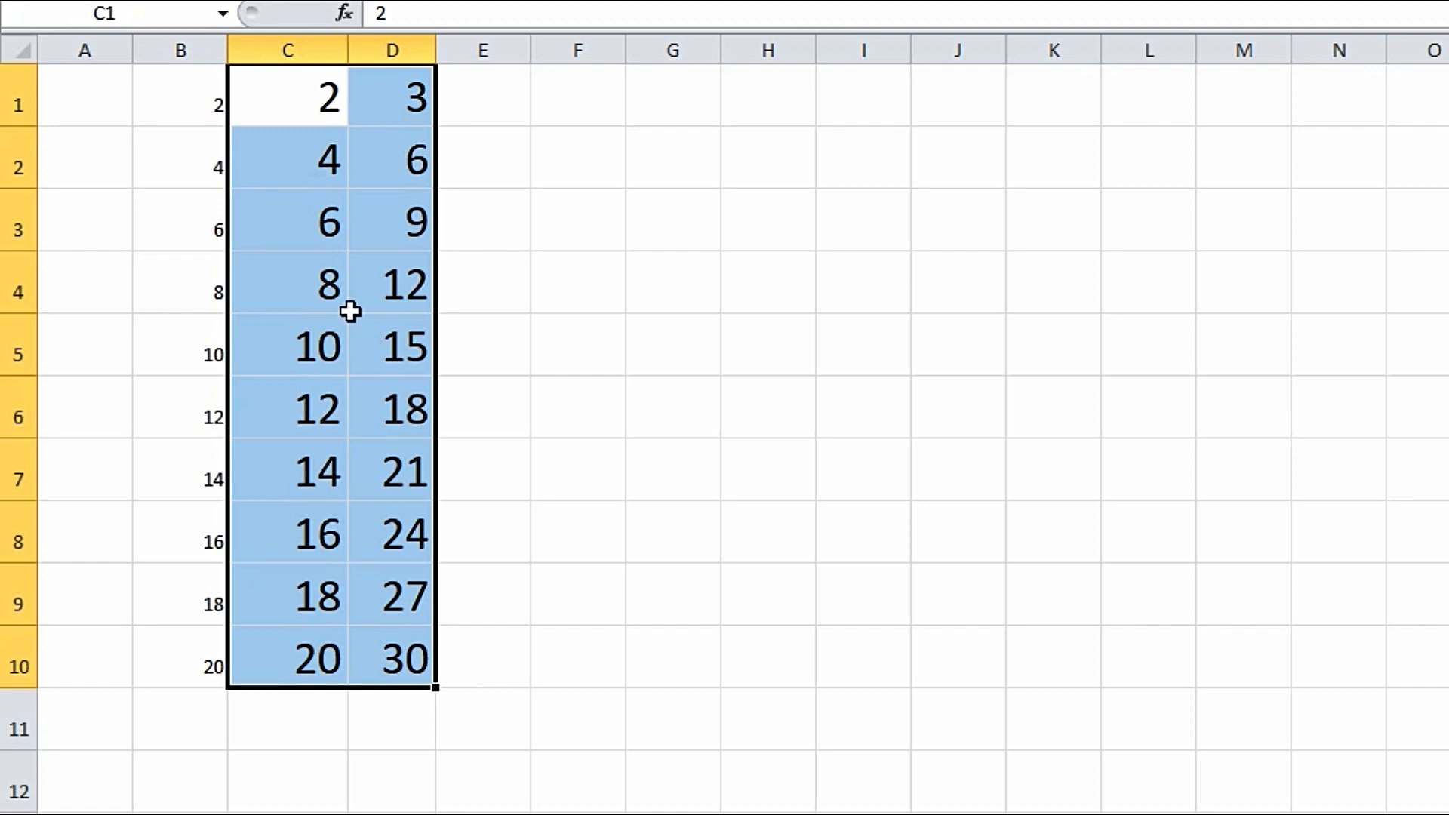
{"action": "left_click_drag", "start_coordinate": [436, 688], "coordinate": [1448, 663]}
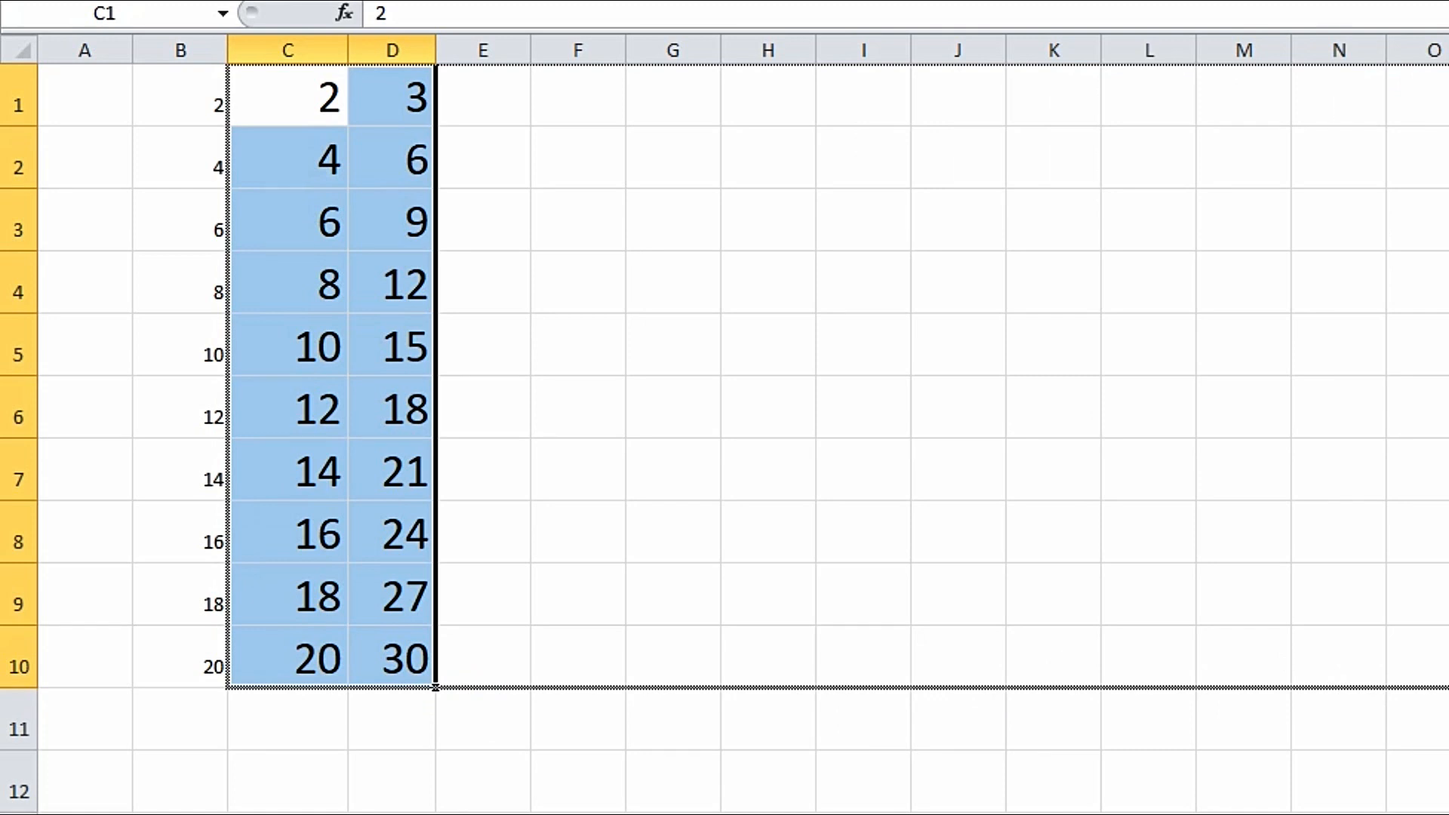
{"action": "left_click_drag", "start_coordinate": [1448, 663], "coordinate": [1448, 663]}
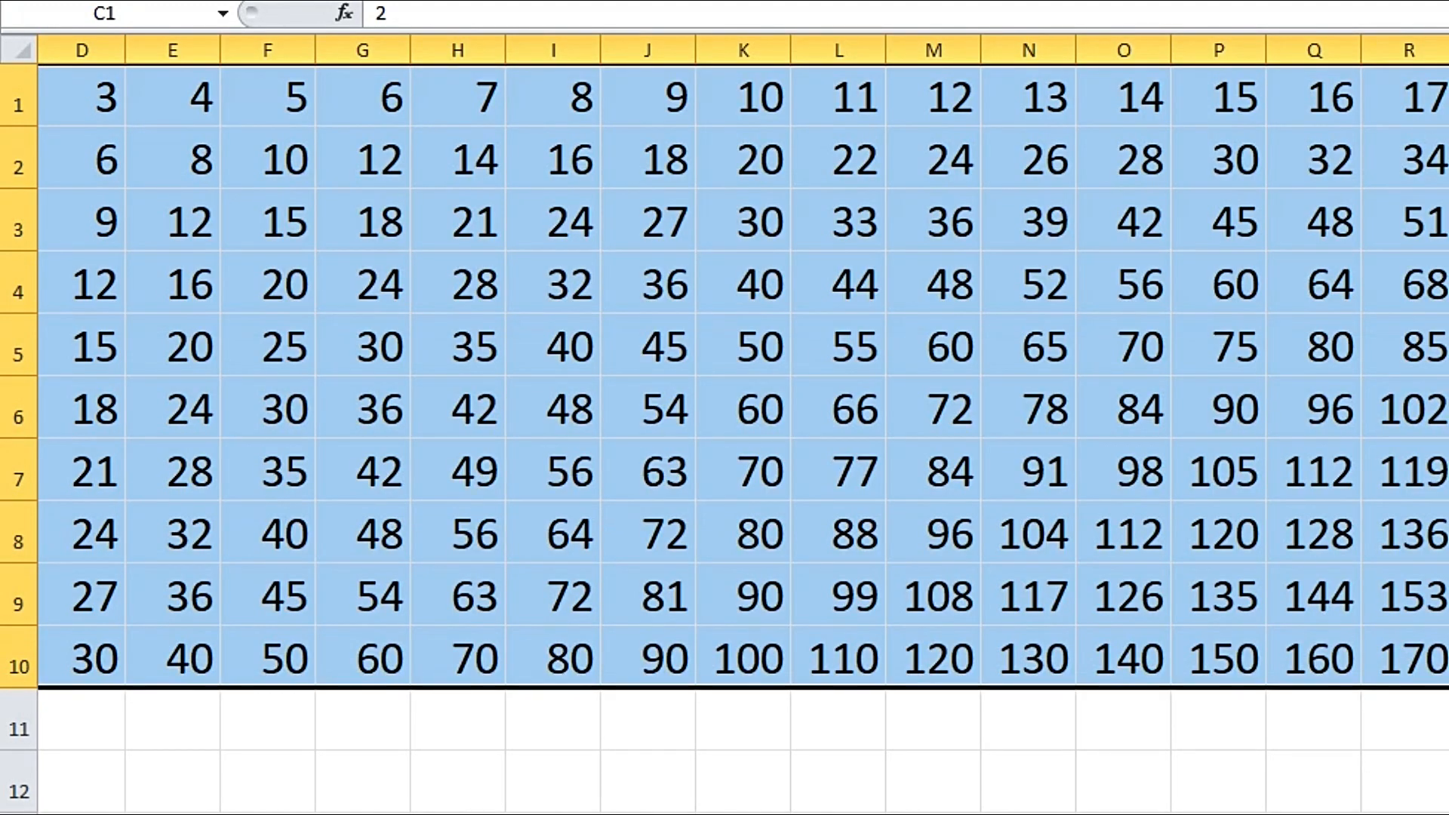
{"action": "scroll", "coordinate": [742, 423], "scroll_direction": "left", "scroll_amount": 3}
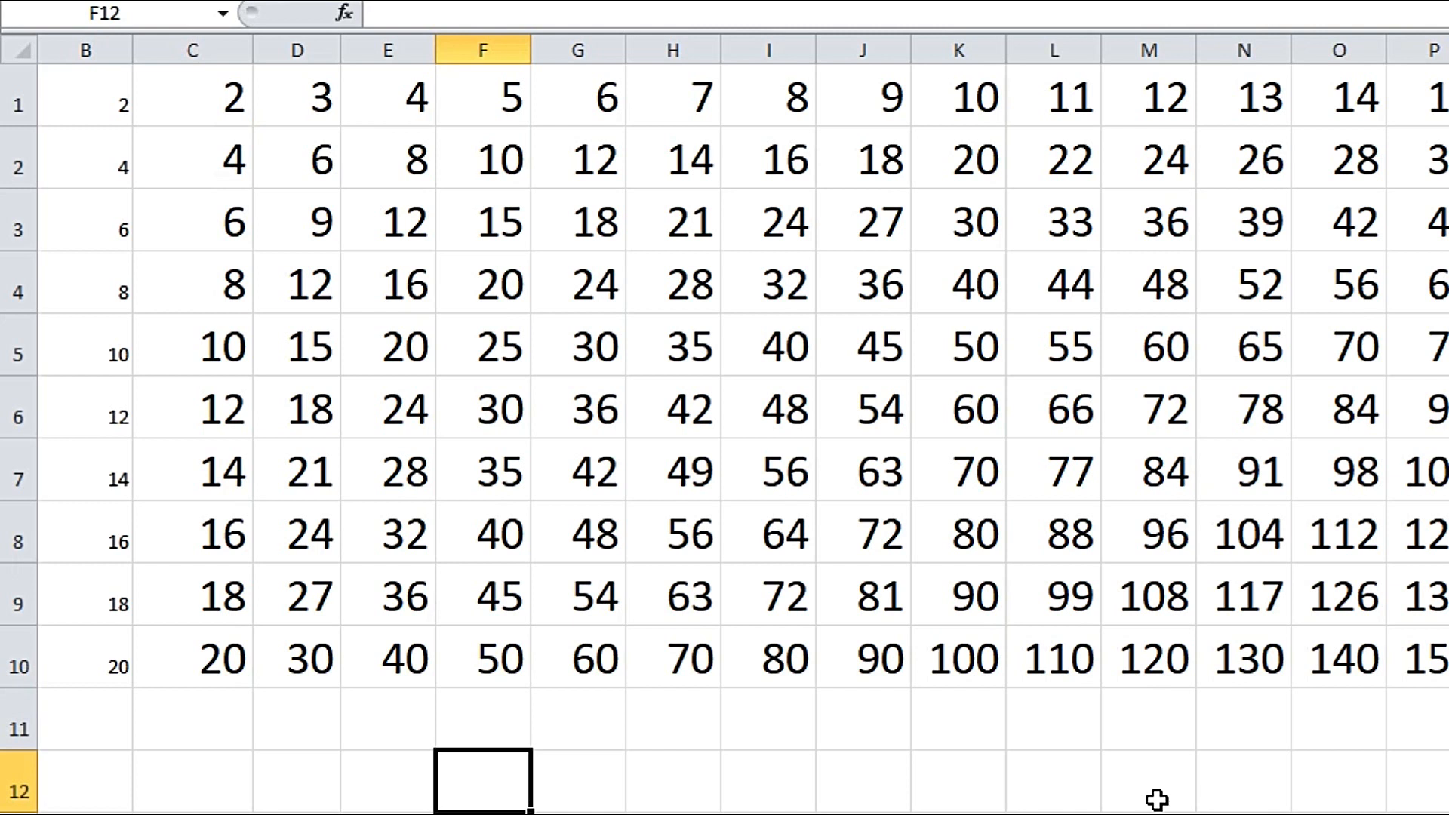
- Enter 15 in F2 and 10 in G2
{"action": "left_click", "coordinate": [413, 265]}
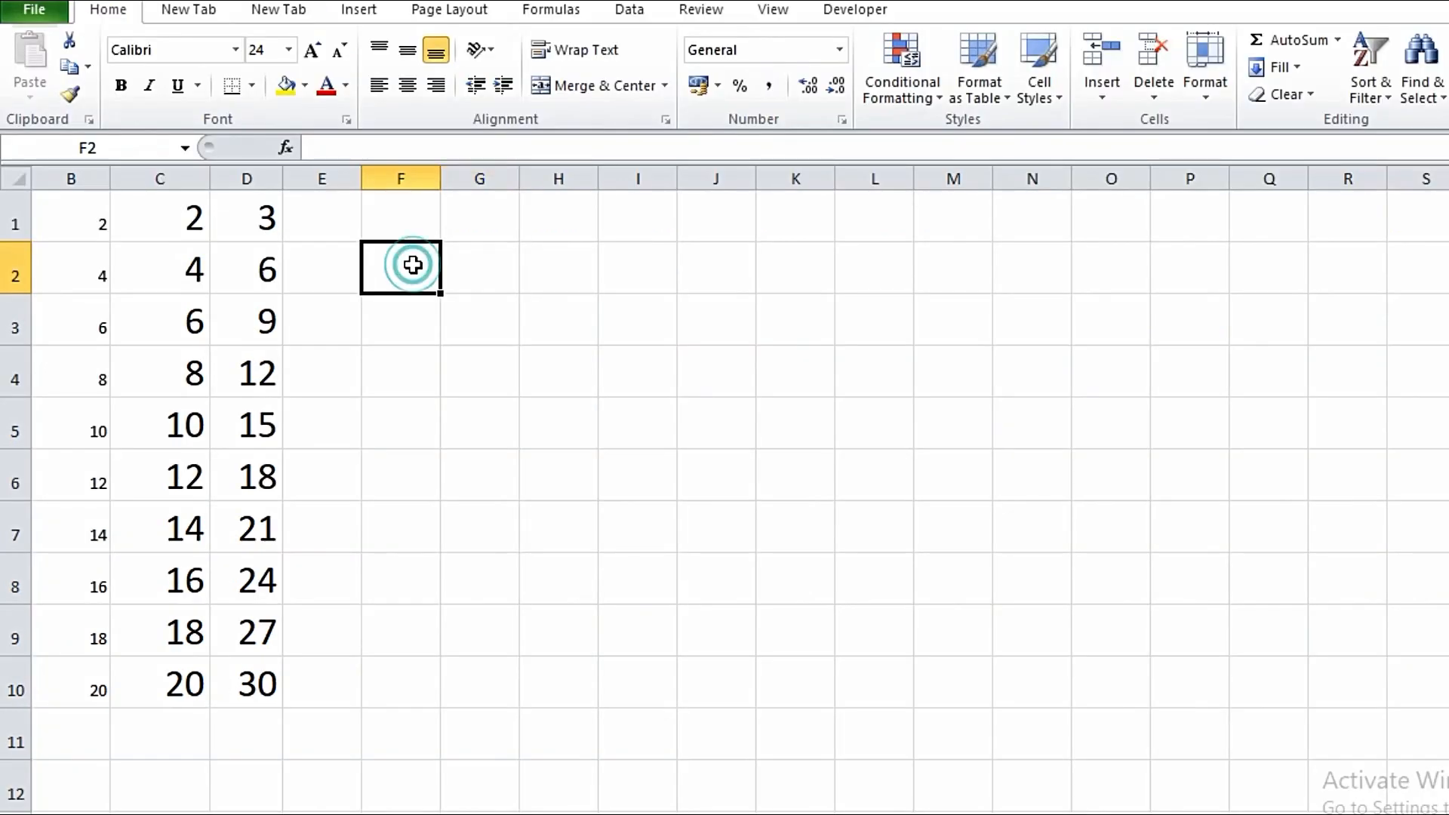
{"action": "type", "text": "15"}
{"action": "key", "text": "Tab"}
{"action": "type", "text": "10"}
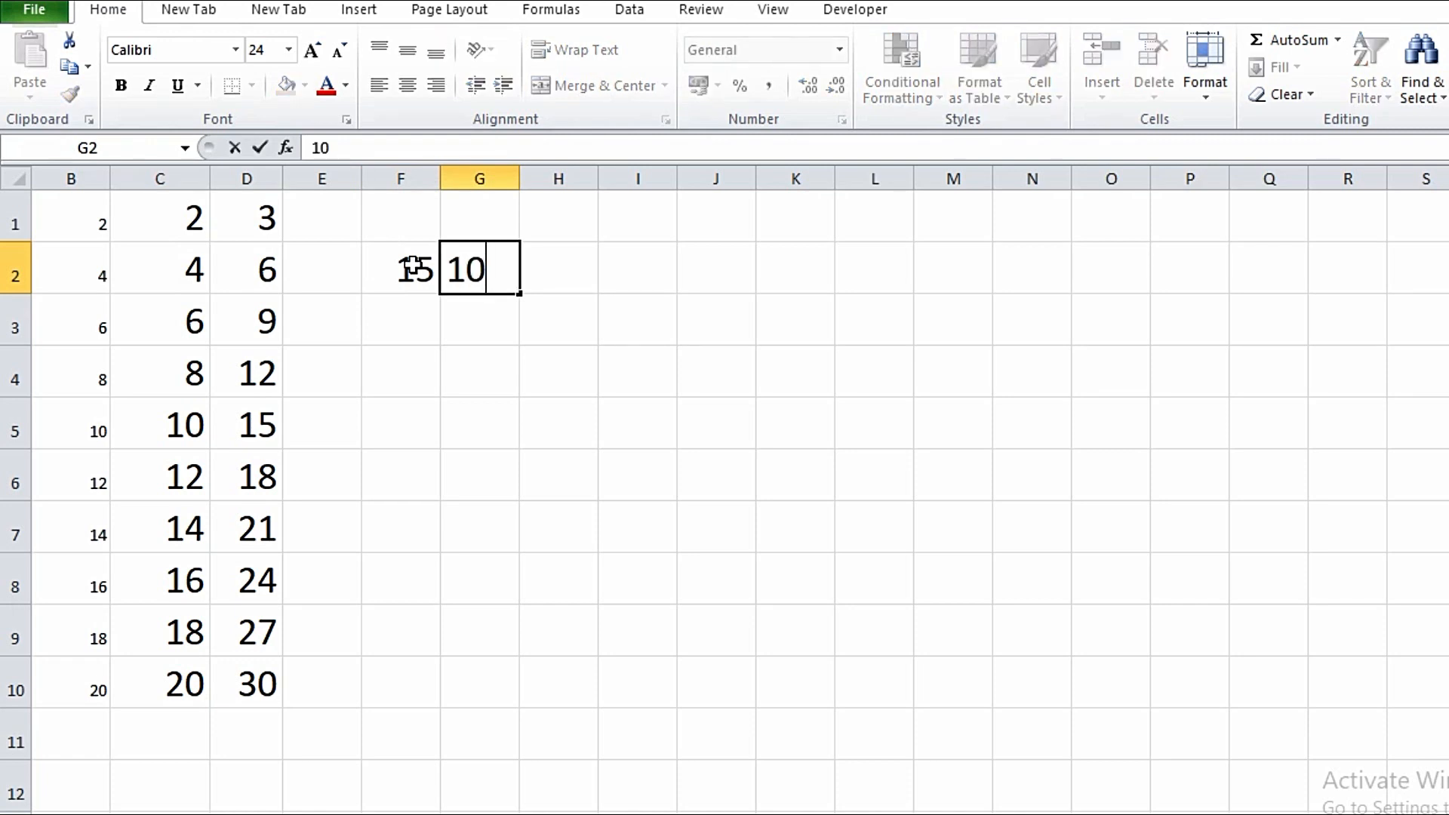
{"action": "left_click", "coordinate": [575, 283]}
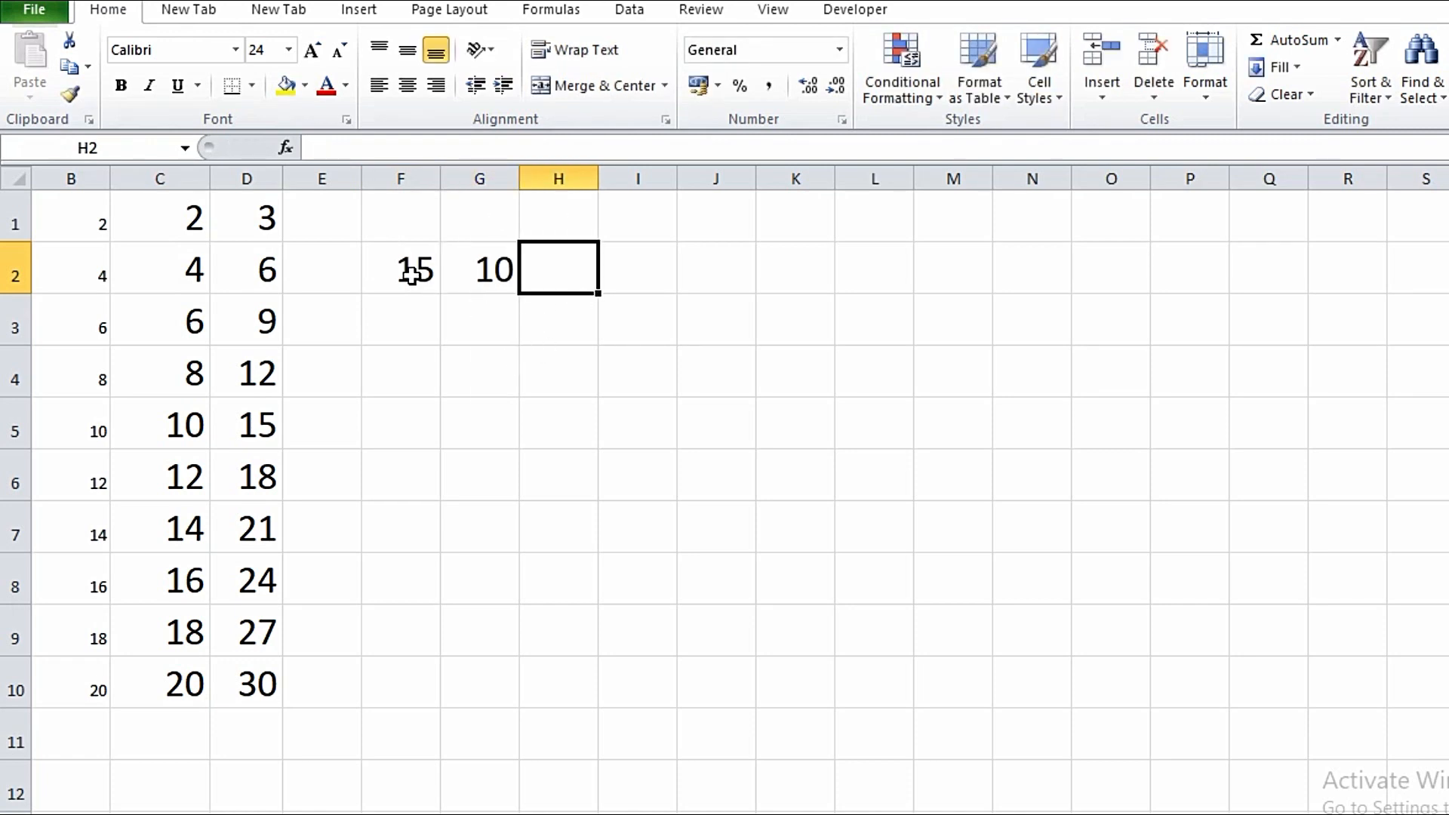
- Try AutoSum on F2:H2, inspect the =SUM formula in H2, then delete it
{"action": "left_click_drag", "start_coordinate": [414, 273], "coordinate": [526, 273]}
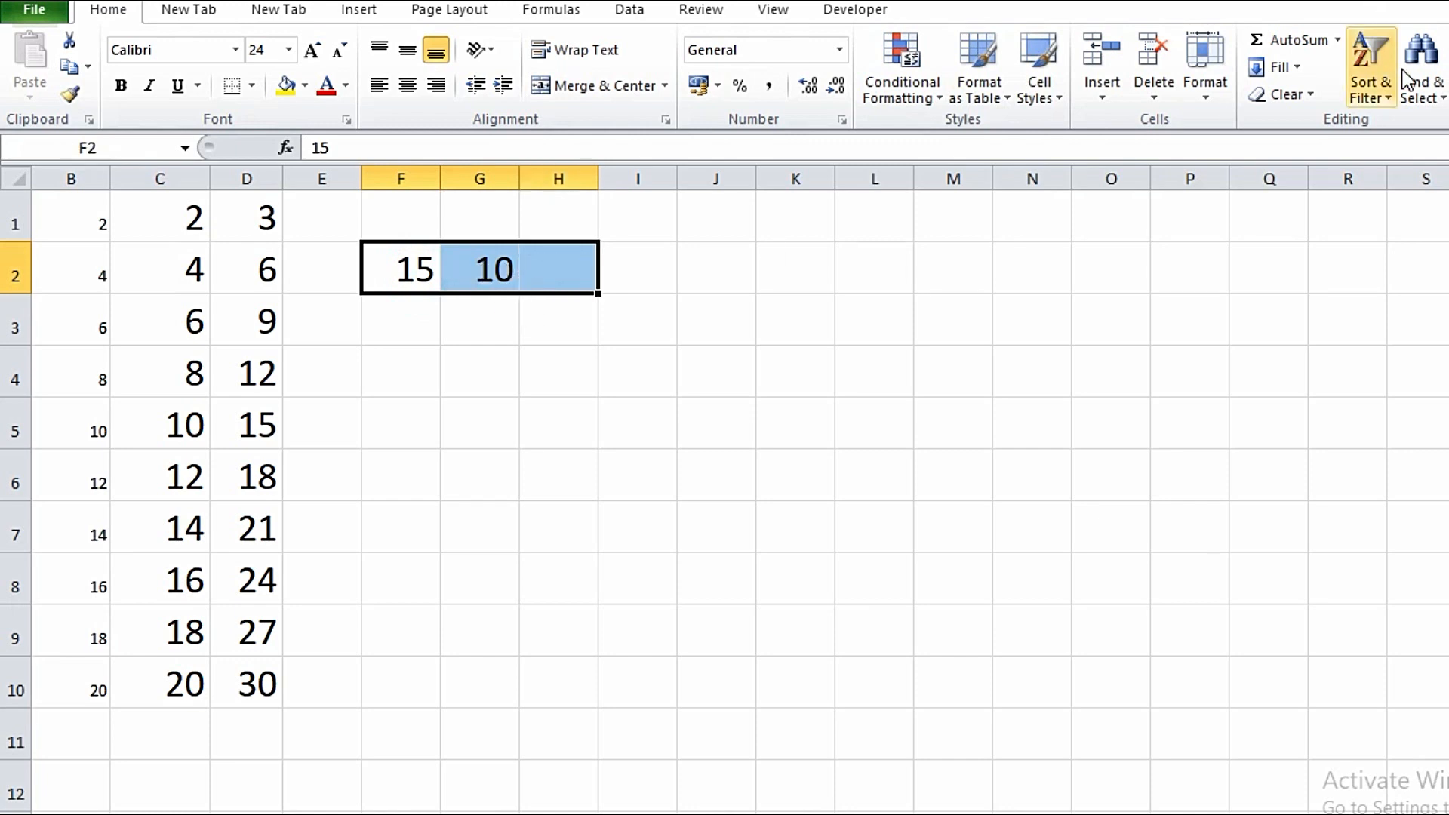
{"action": "left_click", "coordinate": [1291, 44]}
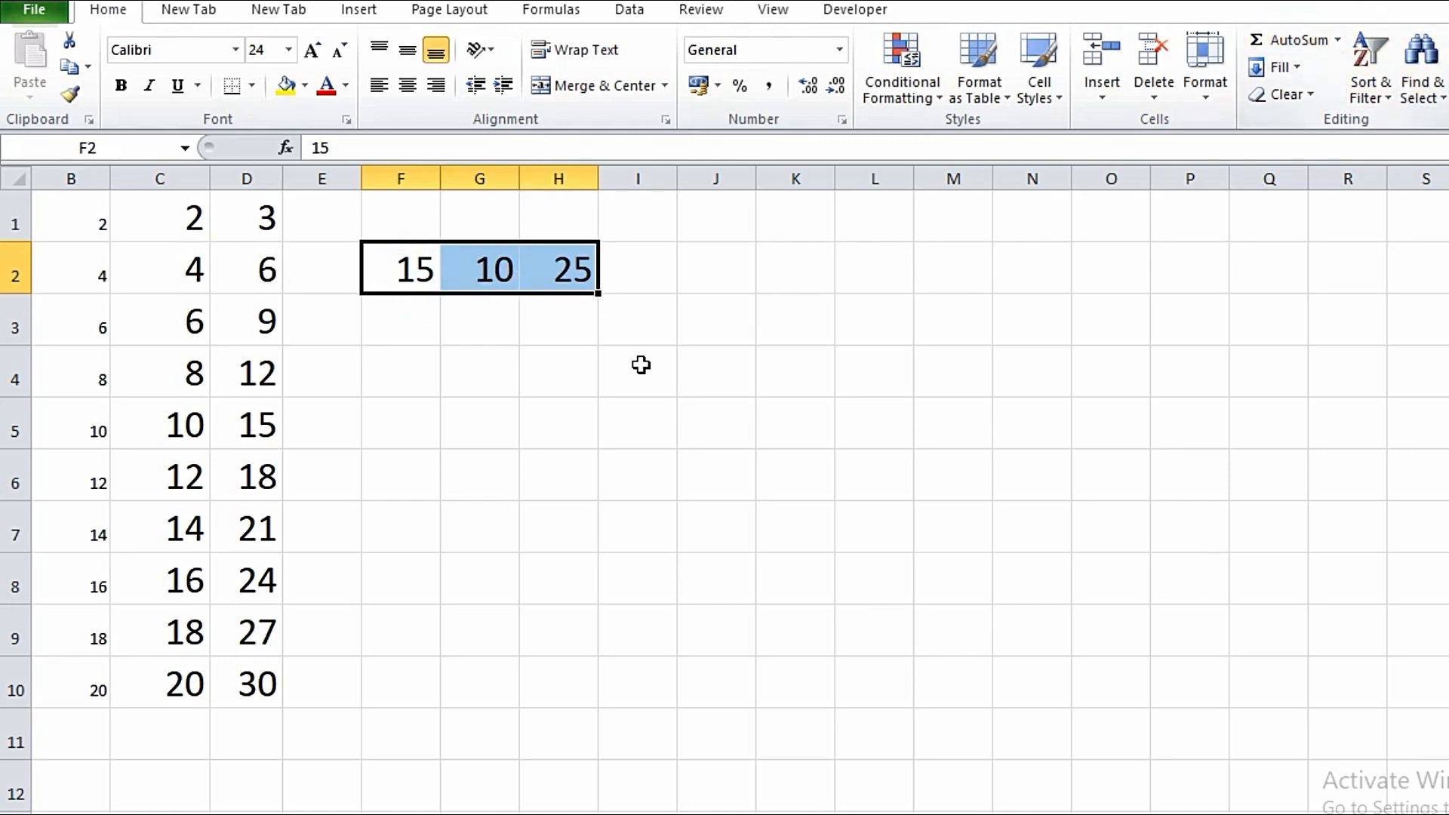
{"action": "left_click", "coordinate": [571, 278]}
{"action": "key", "text": "Delete"}
{"action": "key", "text": "Down"}
{"action": "key", "text": "Right"}
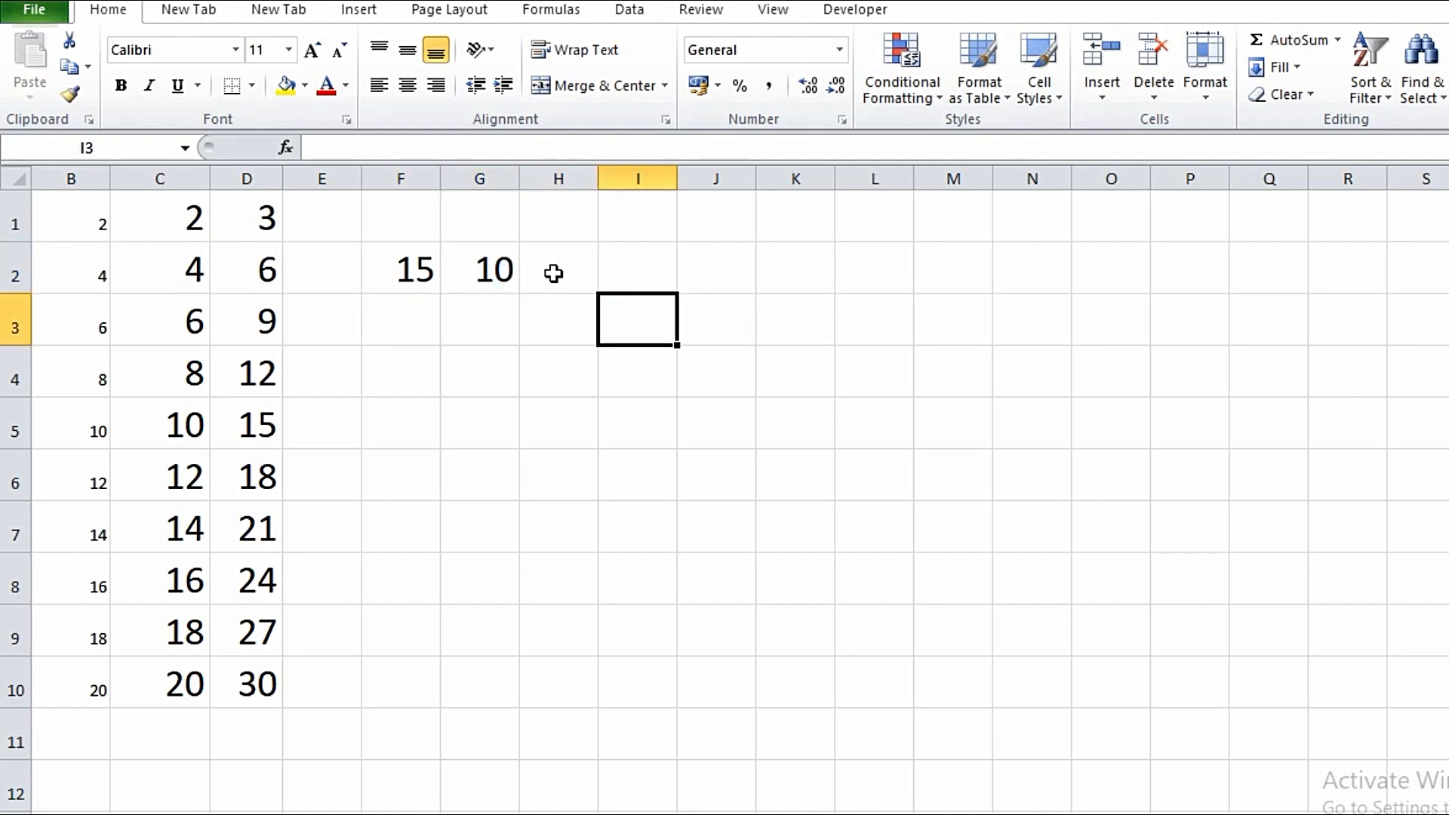
- Enter =F2+G2 in H2 by clicking the F2 and G2 cells
{"action": "left_click", "coordinate": [557, 273]}
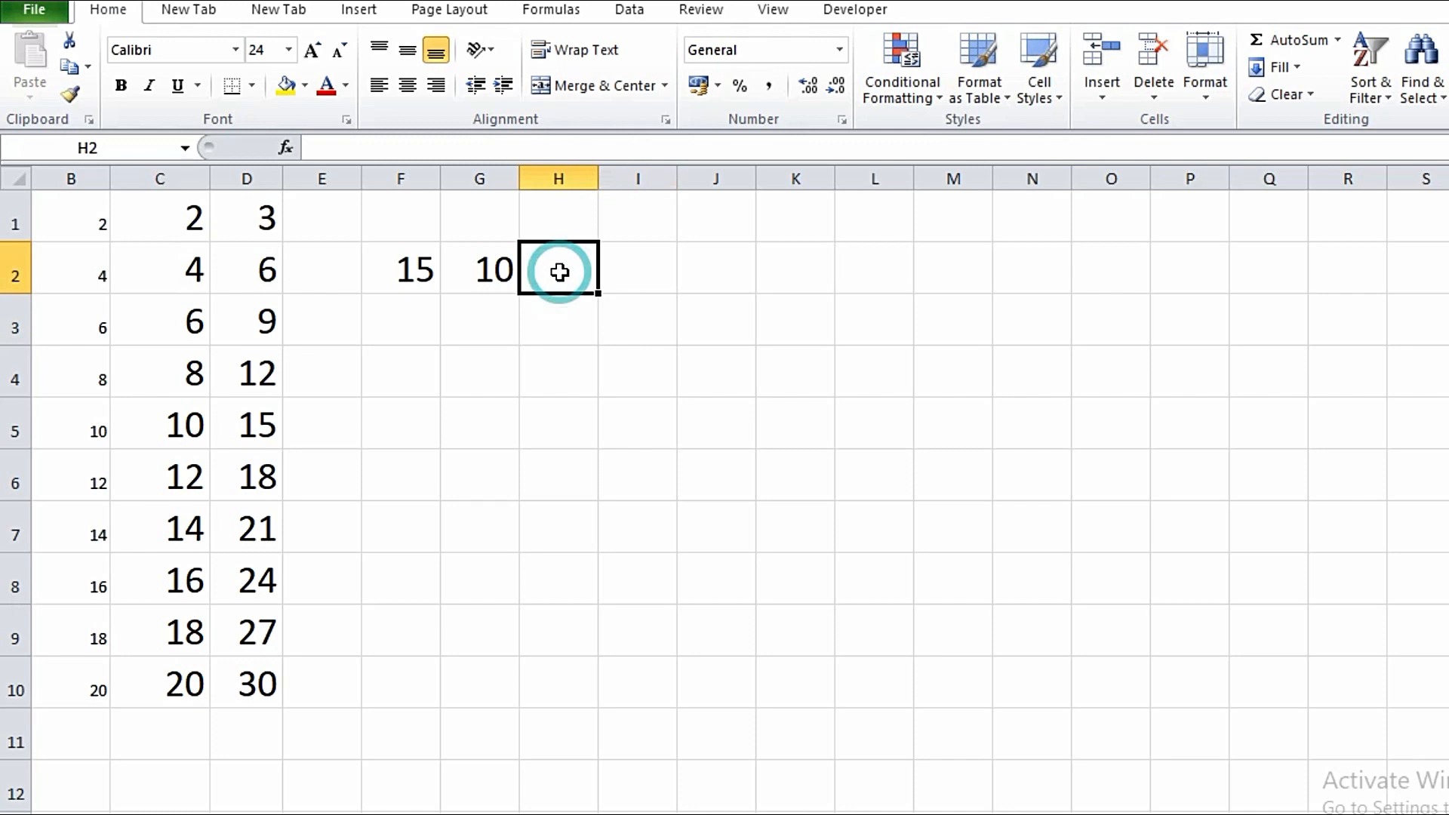
{"action": "type", "text": "="}
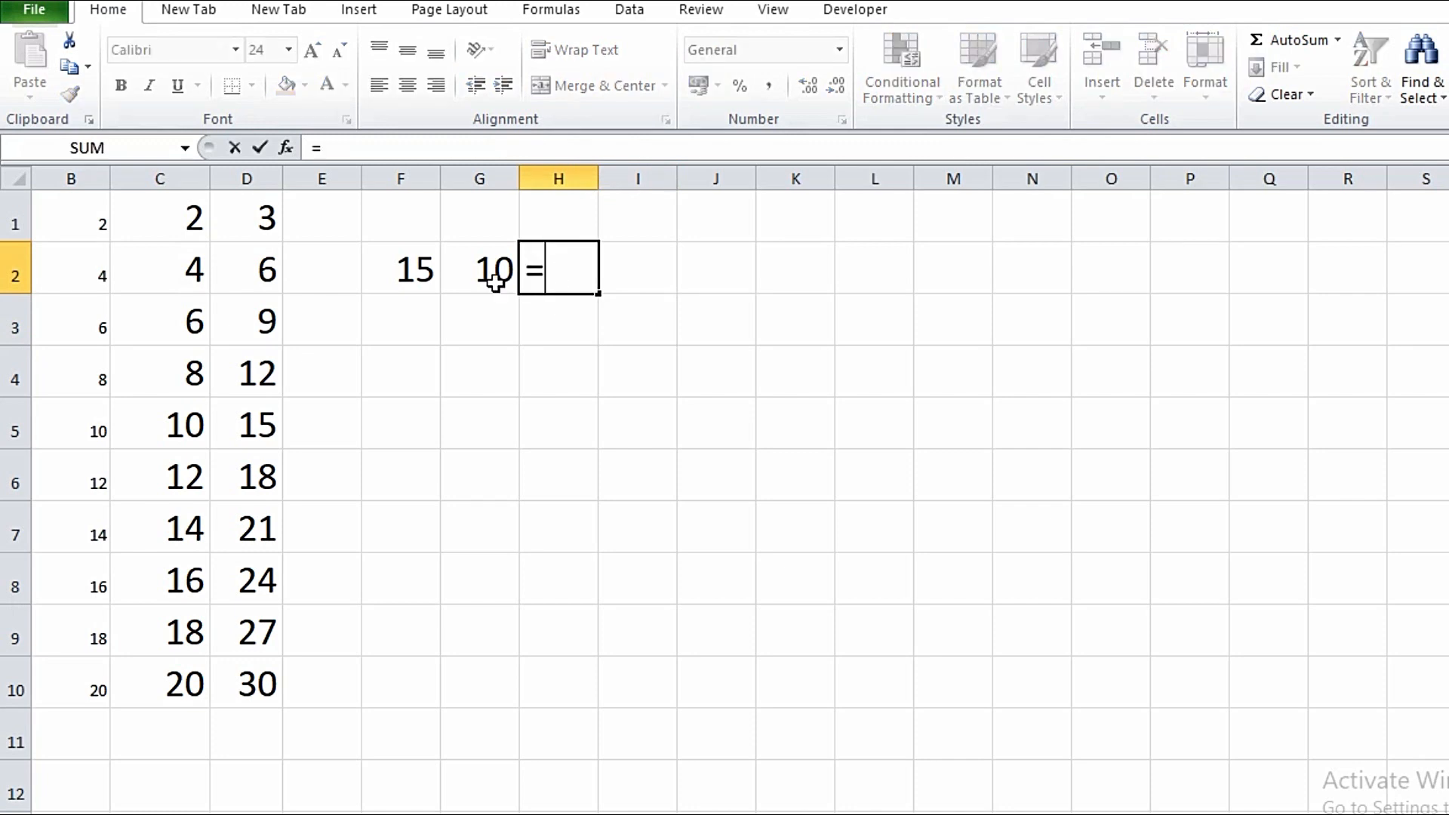
{"action": "left_click", "coordinate": [409, 279]}
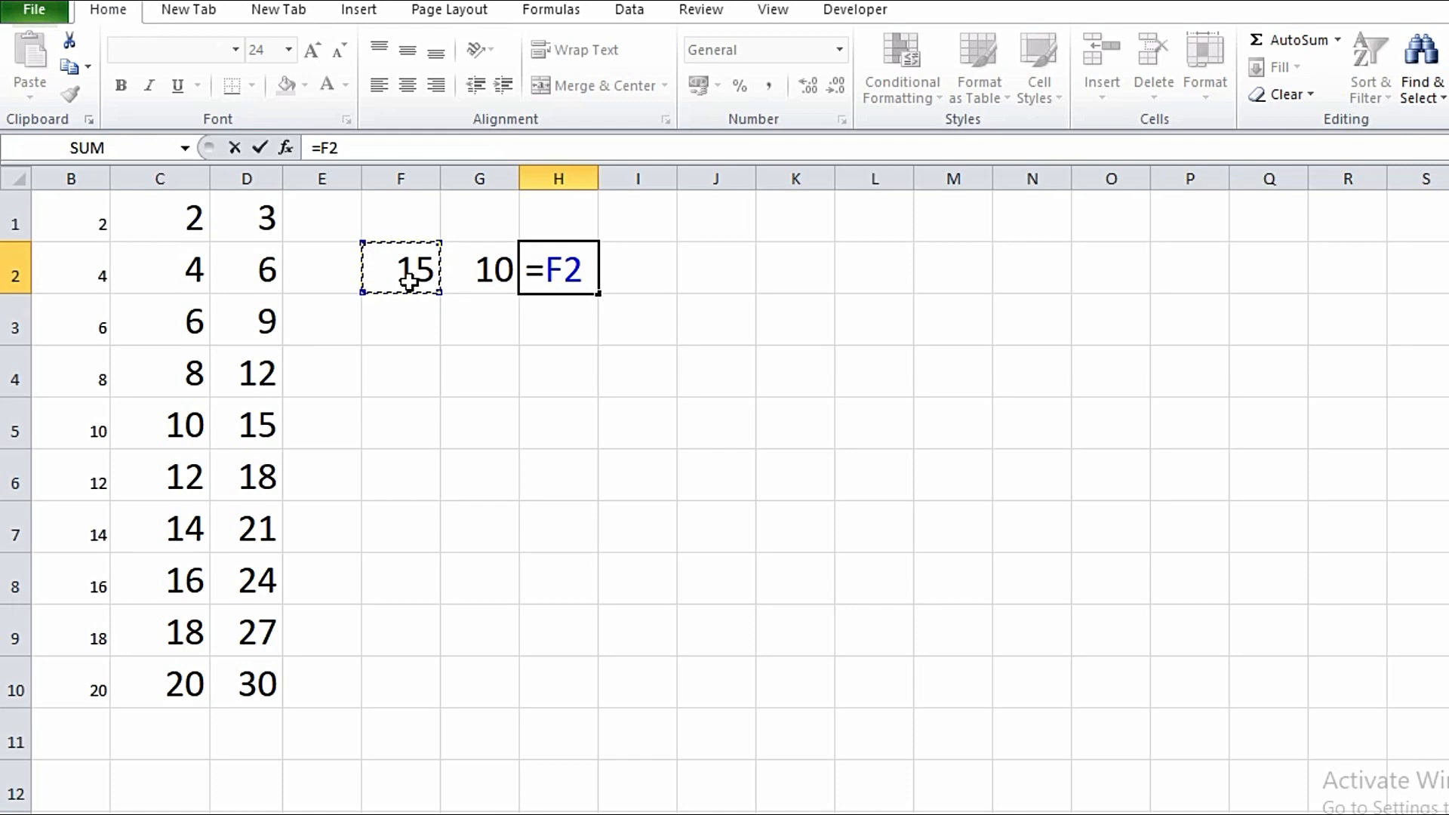
{"action": "type", "text": "+"}
{"action": "left_click", "coordinate": [475, 278]}
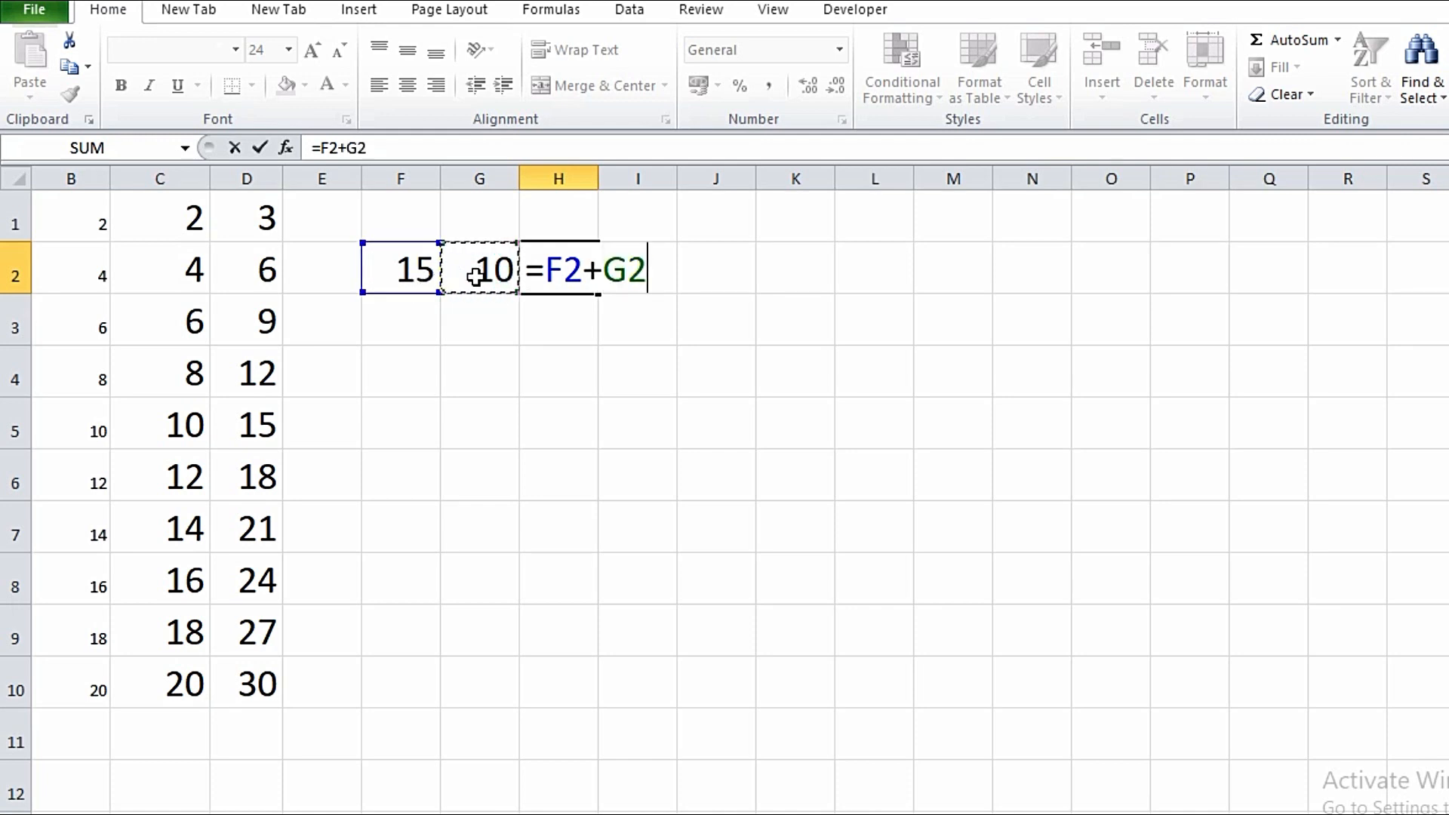
{"action": "key", "text": "Return"}
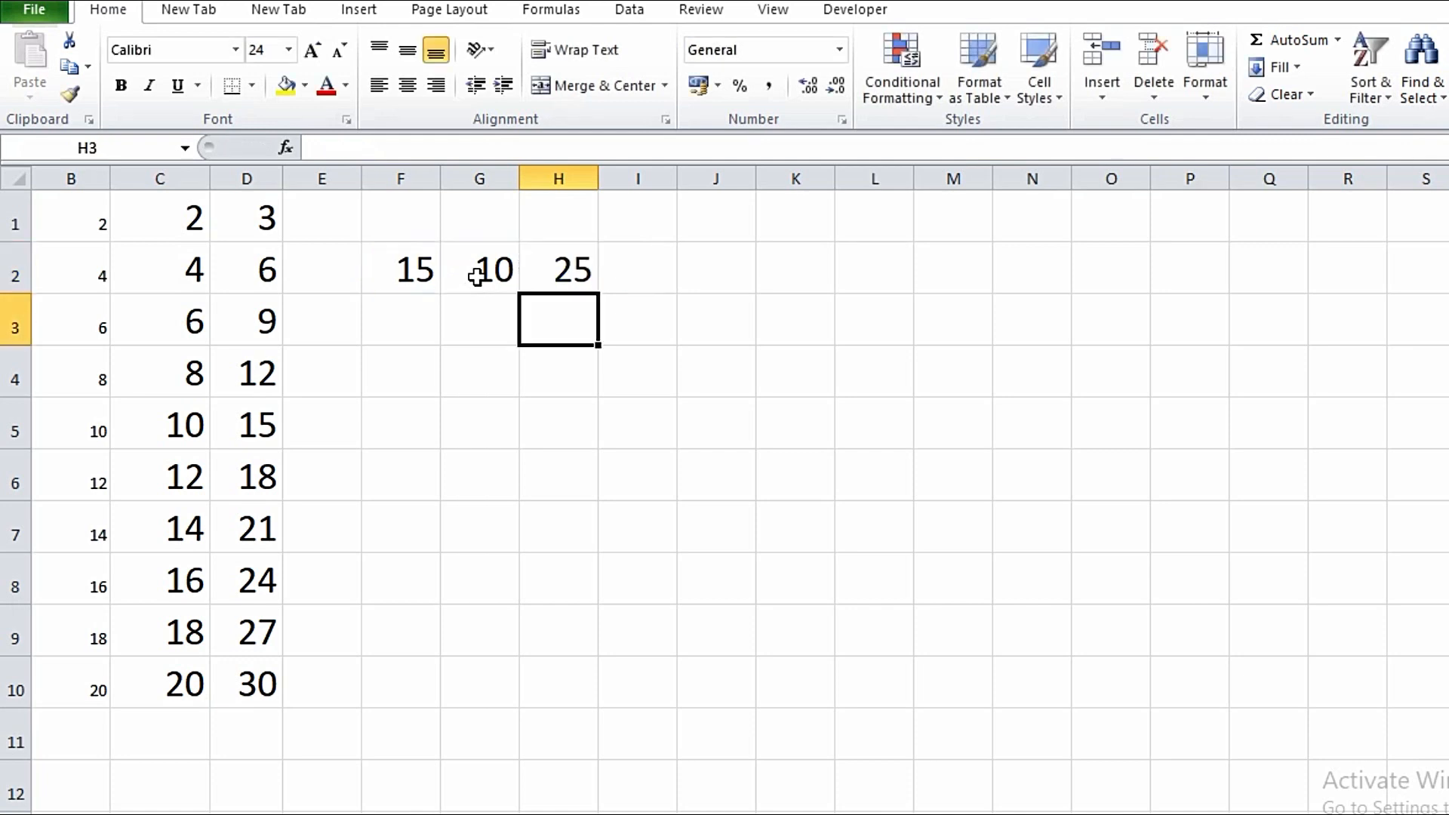
- Replace H2's formula with the bracketed =(F2+G2), showing 25
{"action": "left_click", "coordinate": [560, 274]}
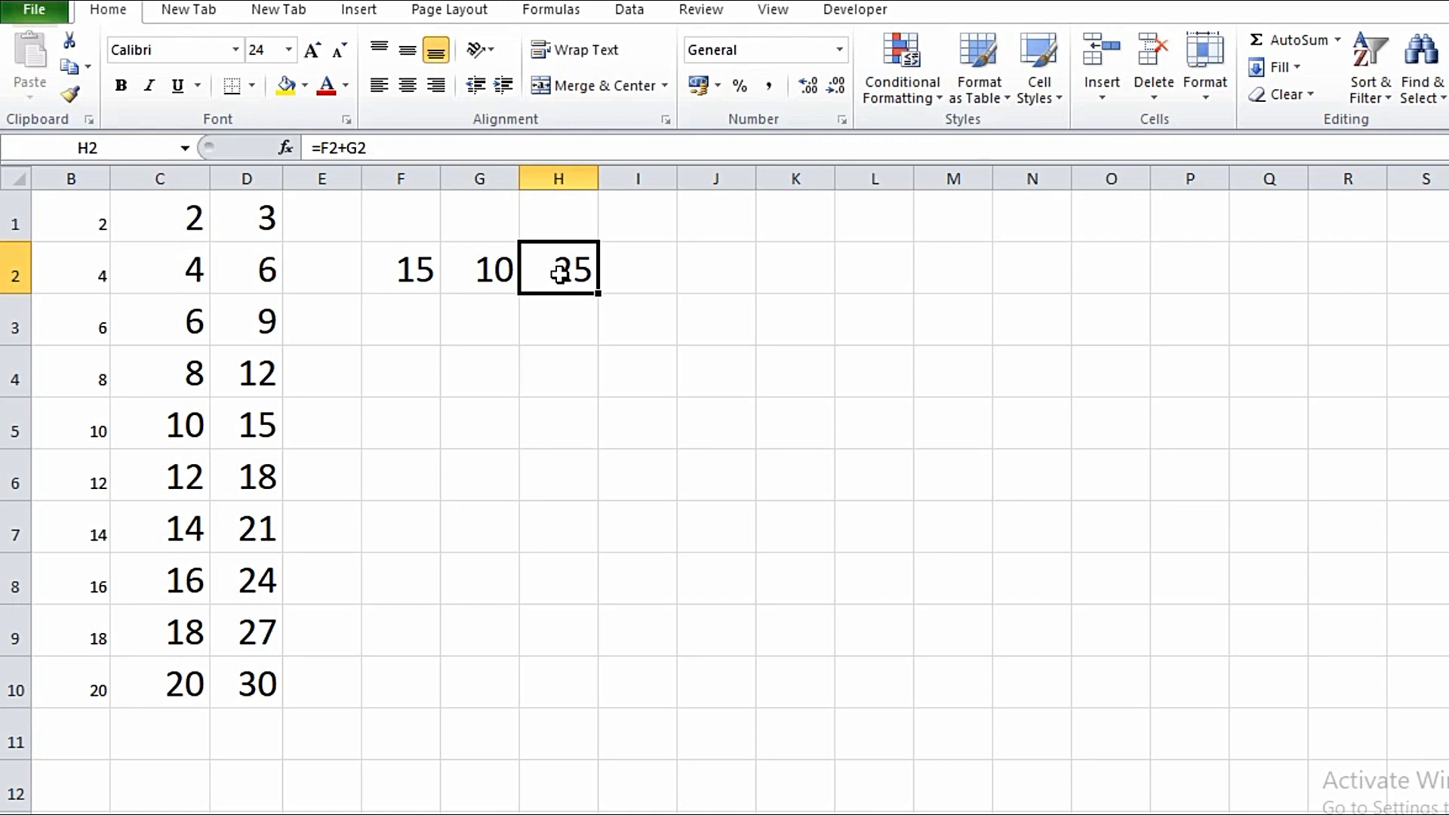
{"action": "key", "text": "Delete"}
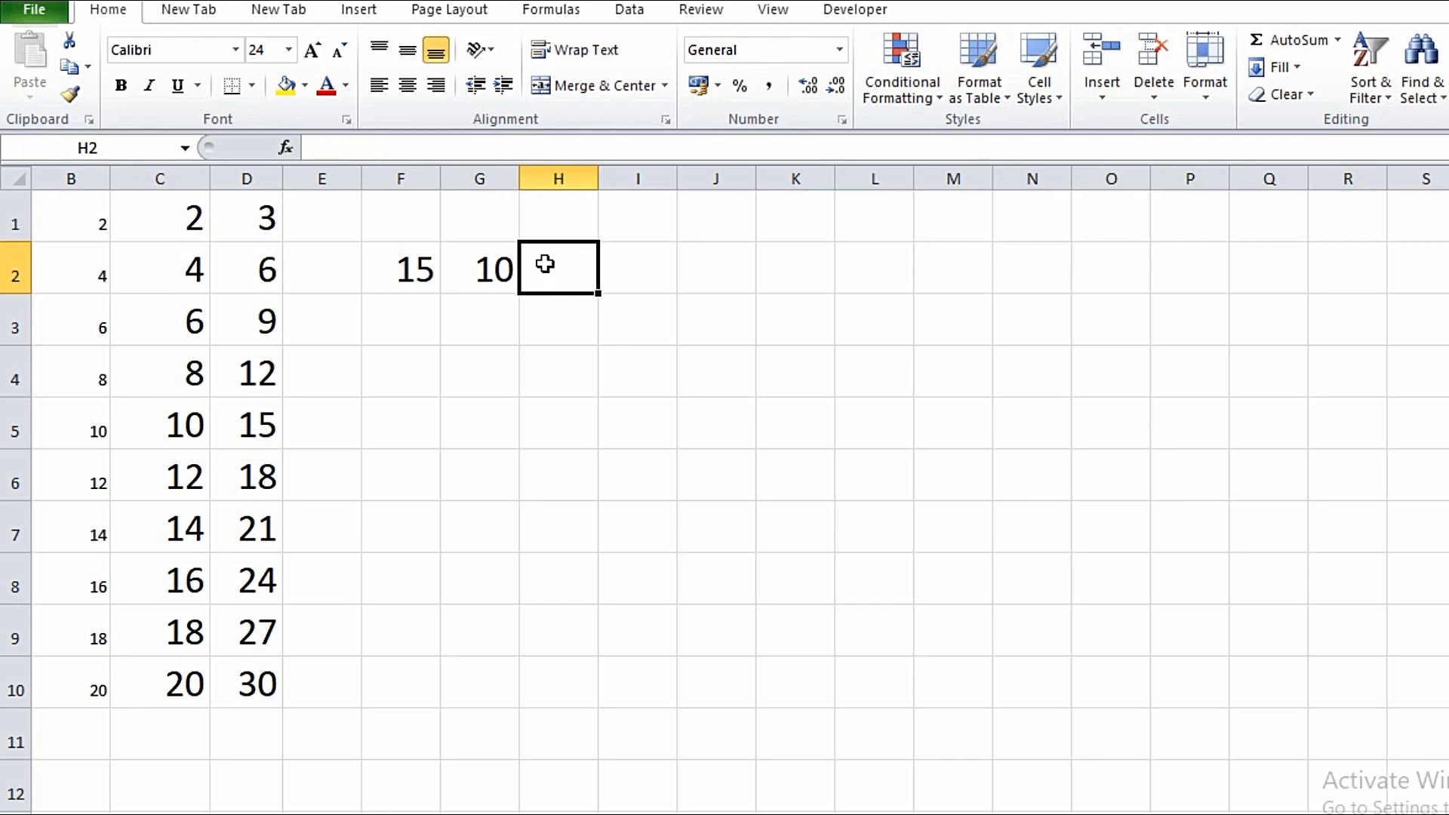
{"action": "type", "text": "="}
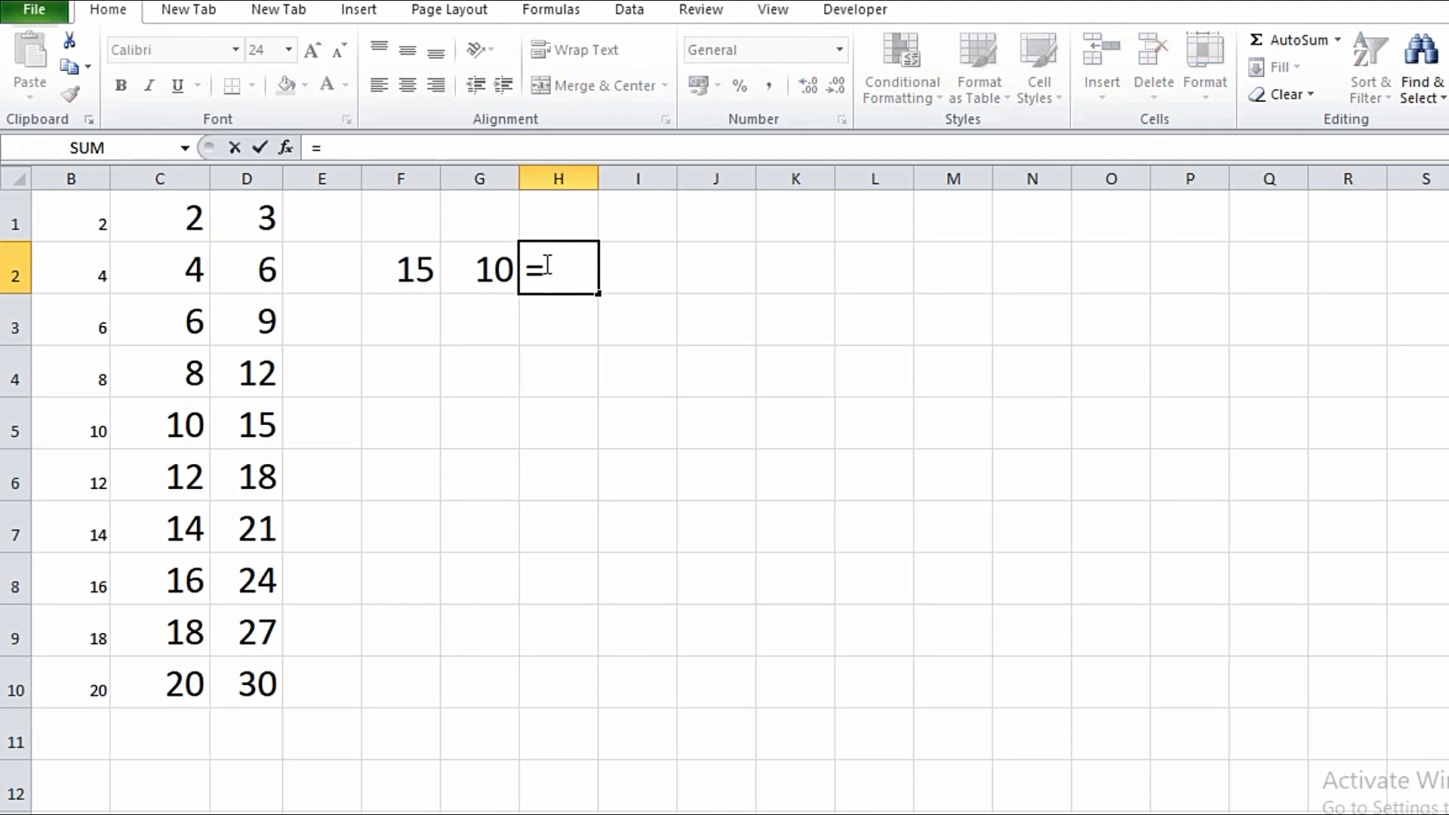
{"action": "type", "text": "("}
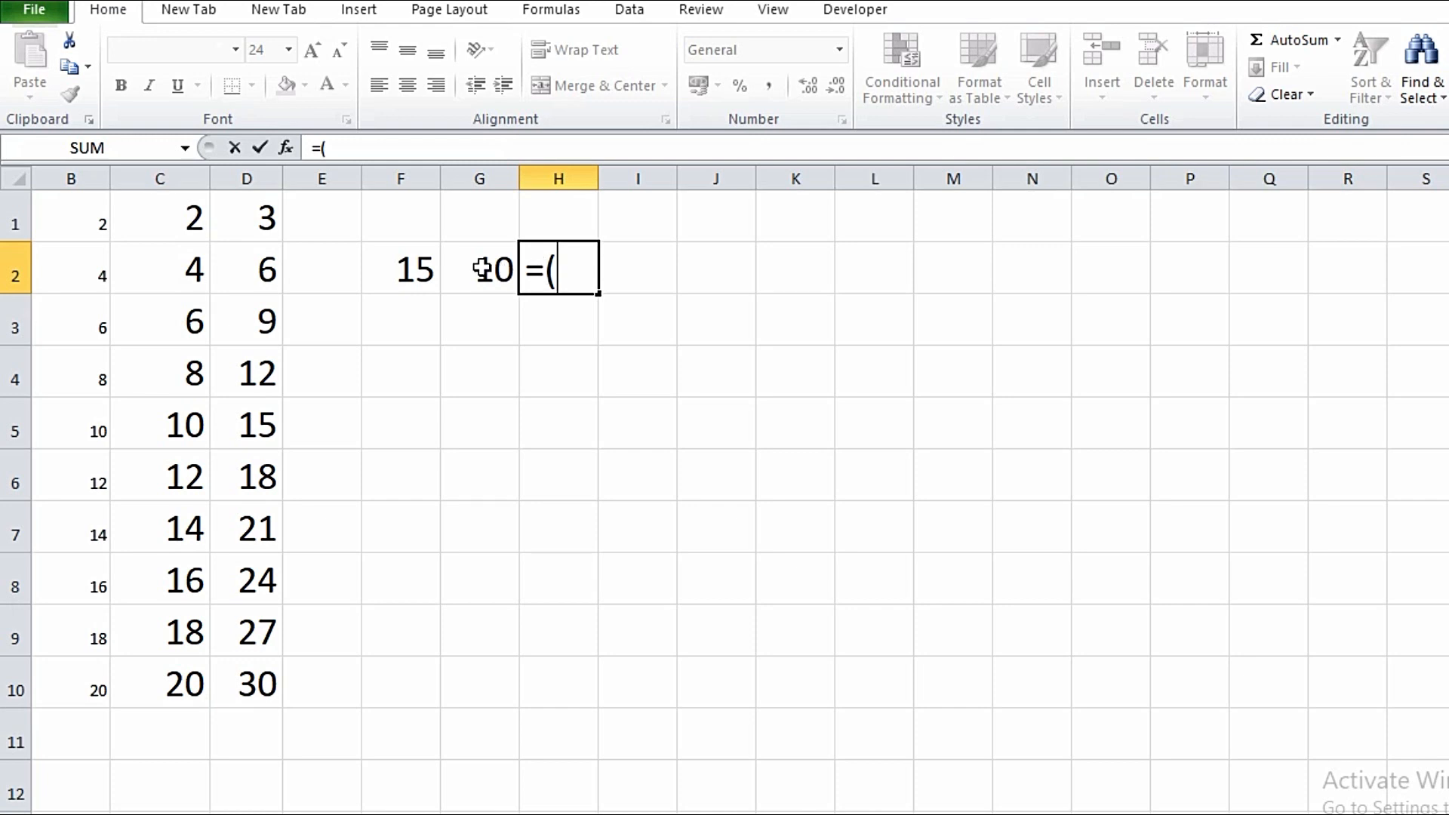
{"action": "left_click", "coordinate": [413, 271]}
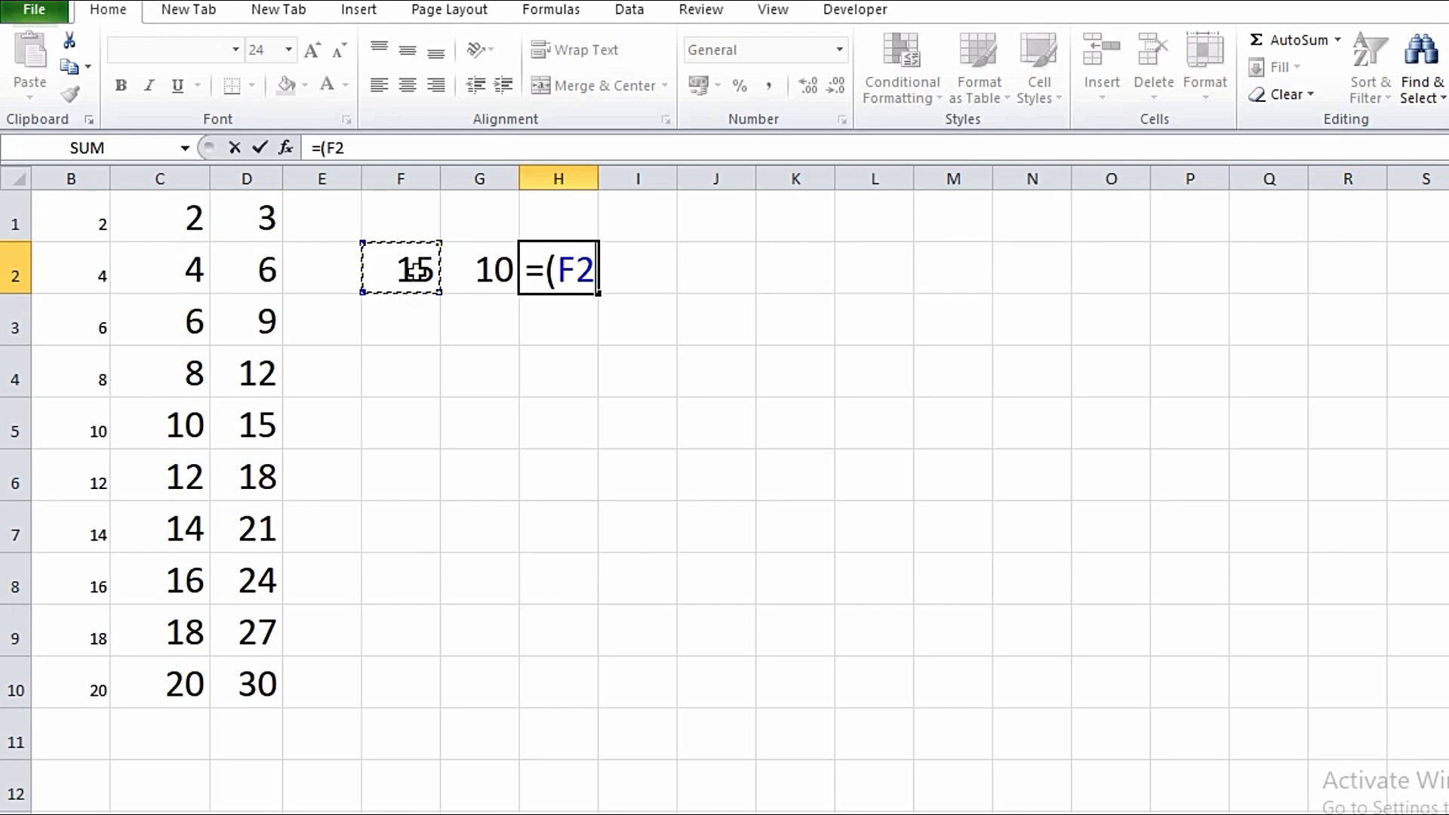
{"action": "type", "text": "+"}
{"action": "left_click", "coordinate": [480, 270]}
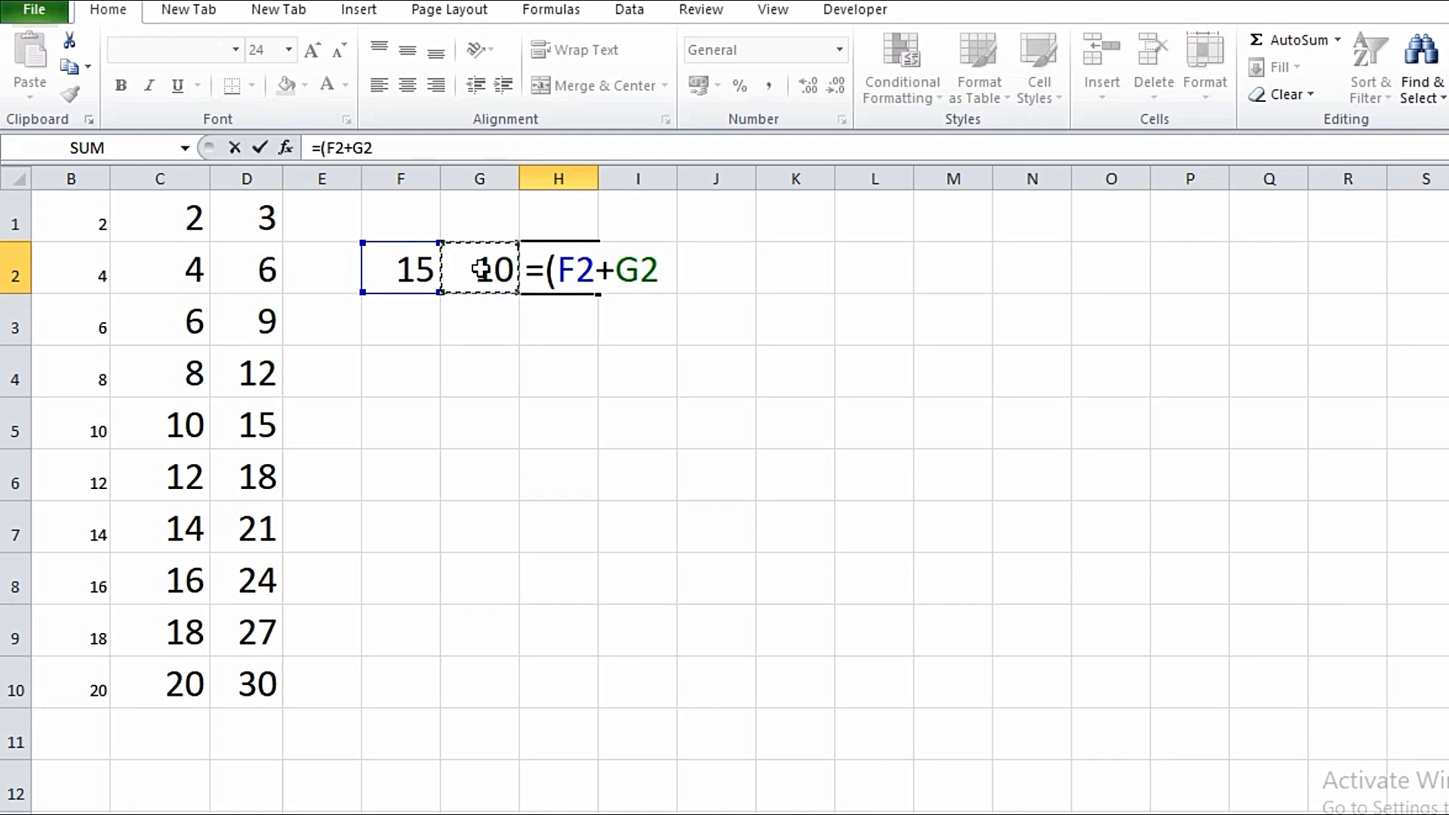
{"action": "type", "text": ")"}
{"action": "key", "text": "Return"}
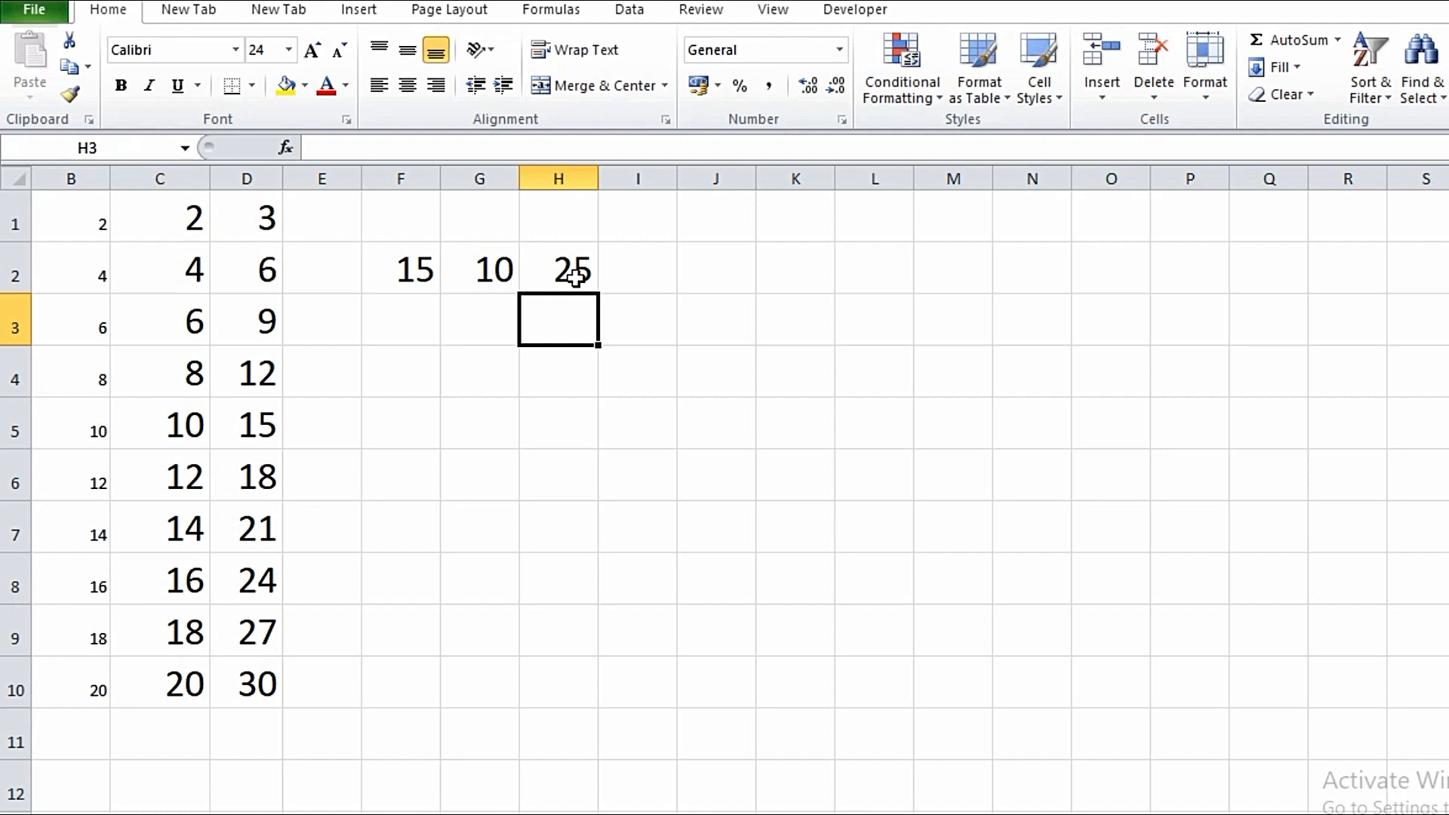
- Enter 25 in F3 and 10 in G3
{"action": "left_click", "coordinate": [411, 318]}
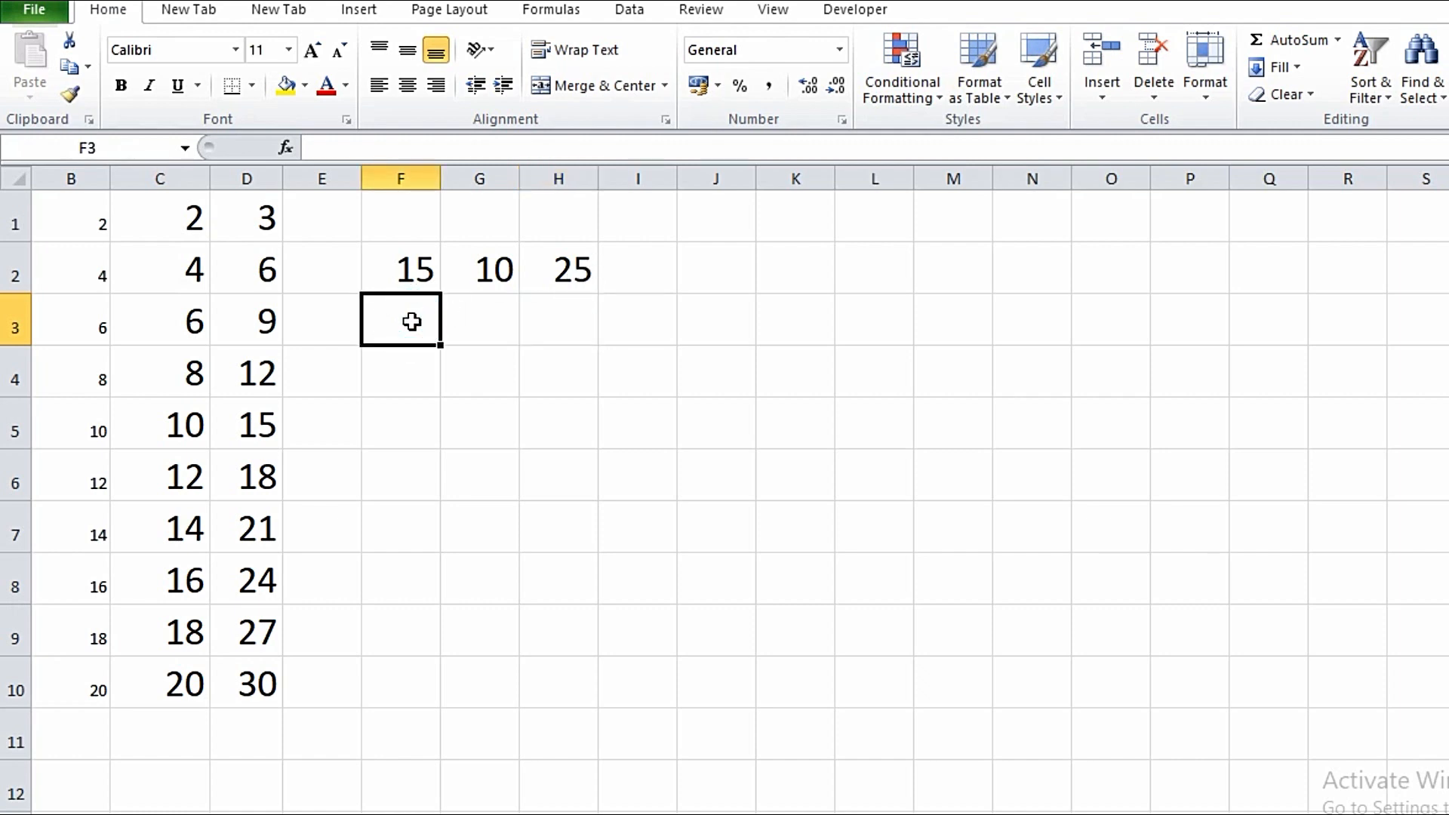
{"action": "type", "text": "25"}
{"action": "key", "text": "Tab"}
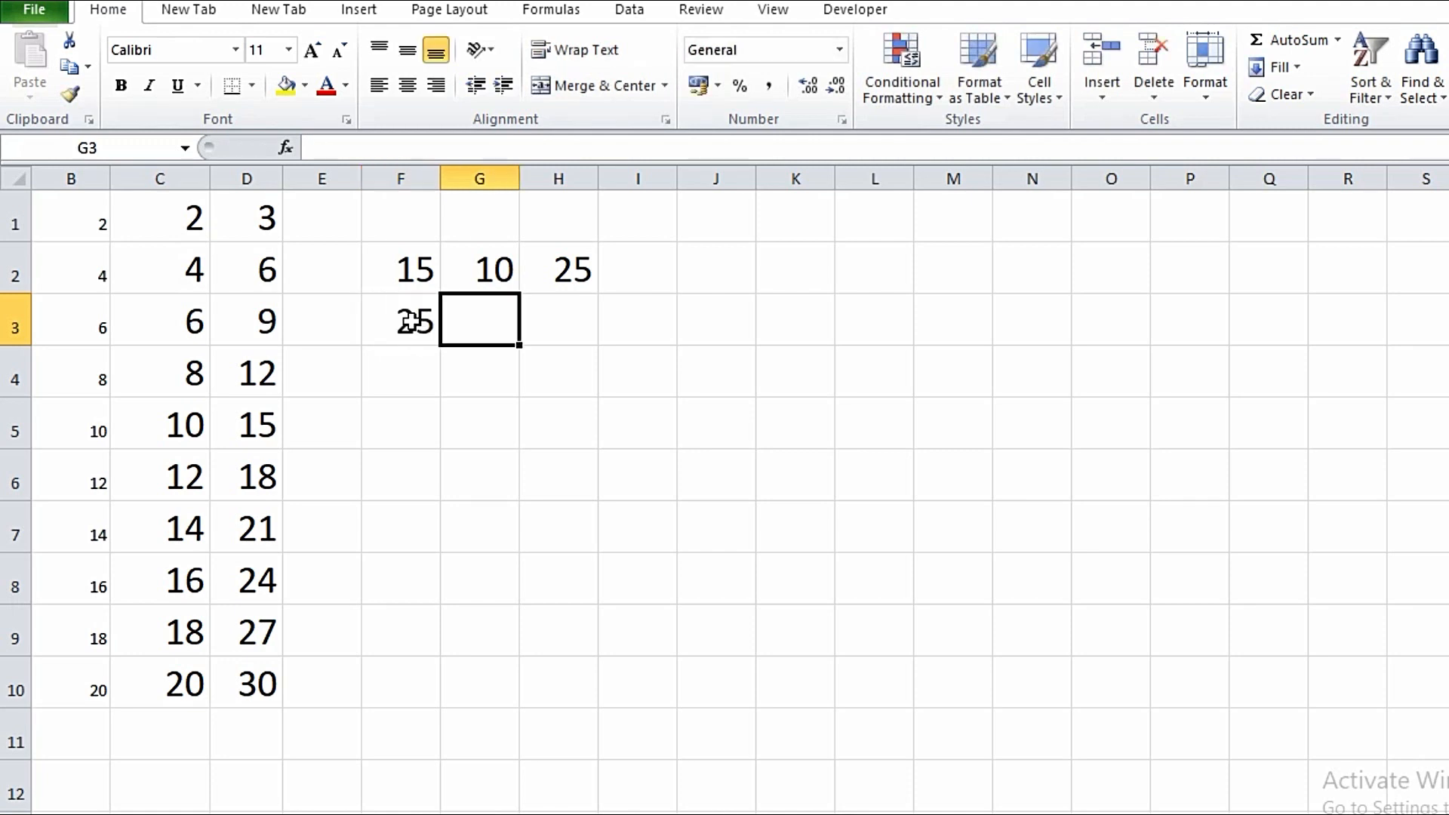
{"action": "type", "text": "10"}
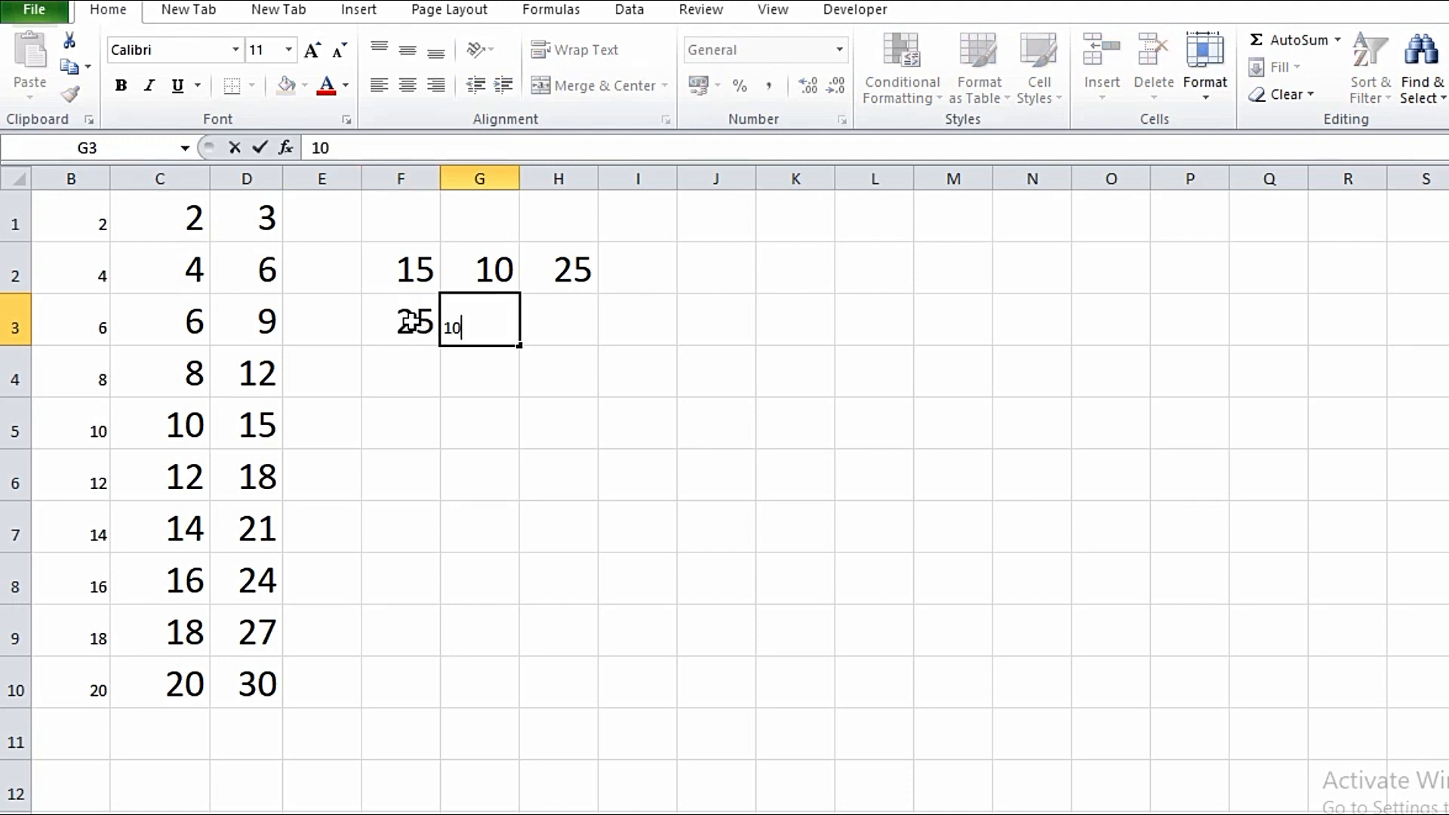
{"action": "key", "text": "Tab"}
- Put the subtraction formula =F3-G3 in H3 to show 15
{"action": "left_click", "coordinate": [579, 319]}
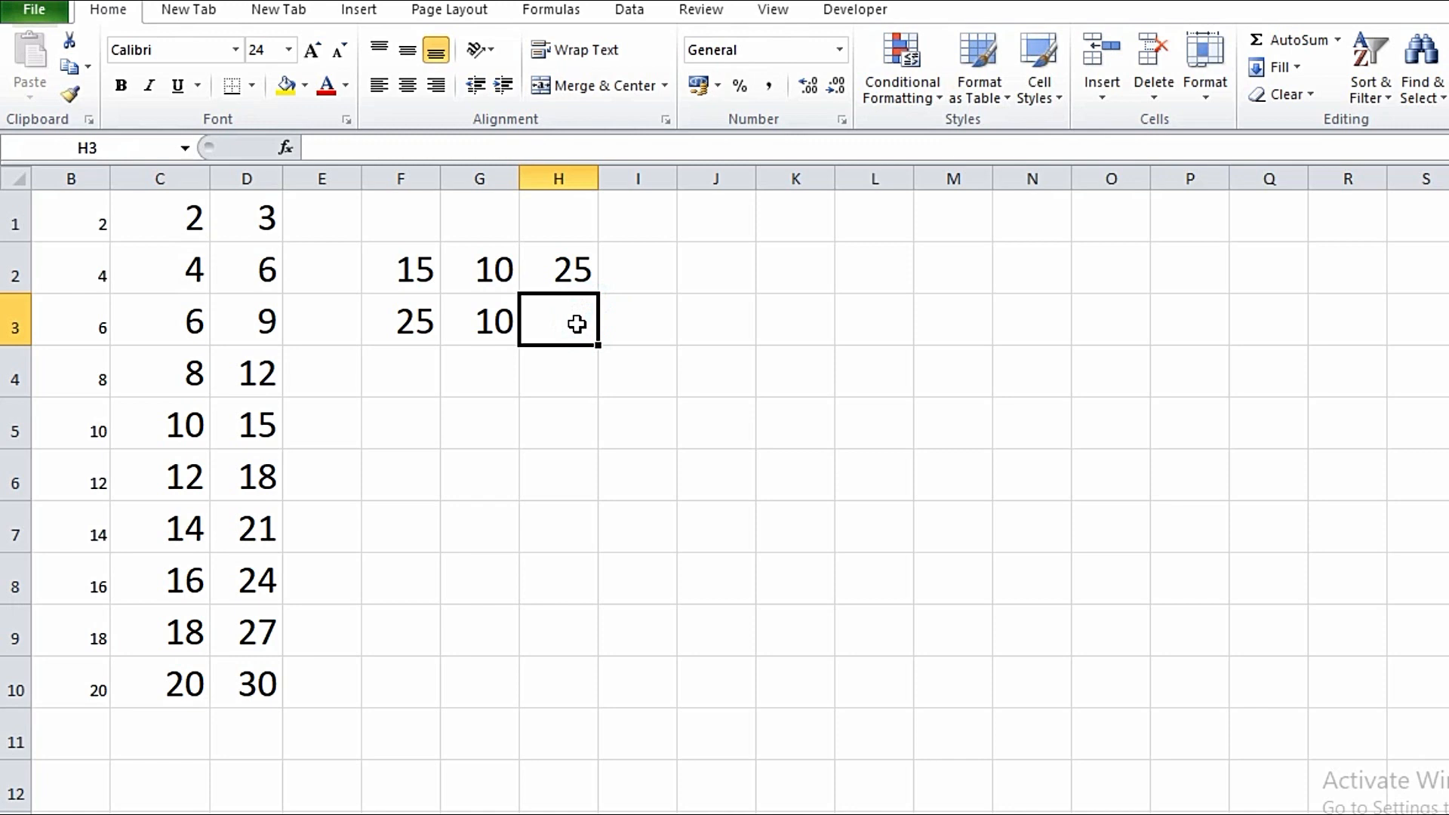
{"action": "type", "text": "="}
{"action": "left_click", "coordinate": [427, 320]}
{"action": "type", "text": "-"}
{"action": "left_click", "coordinate": [481, 320]}
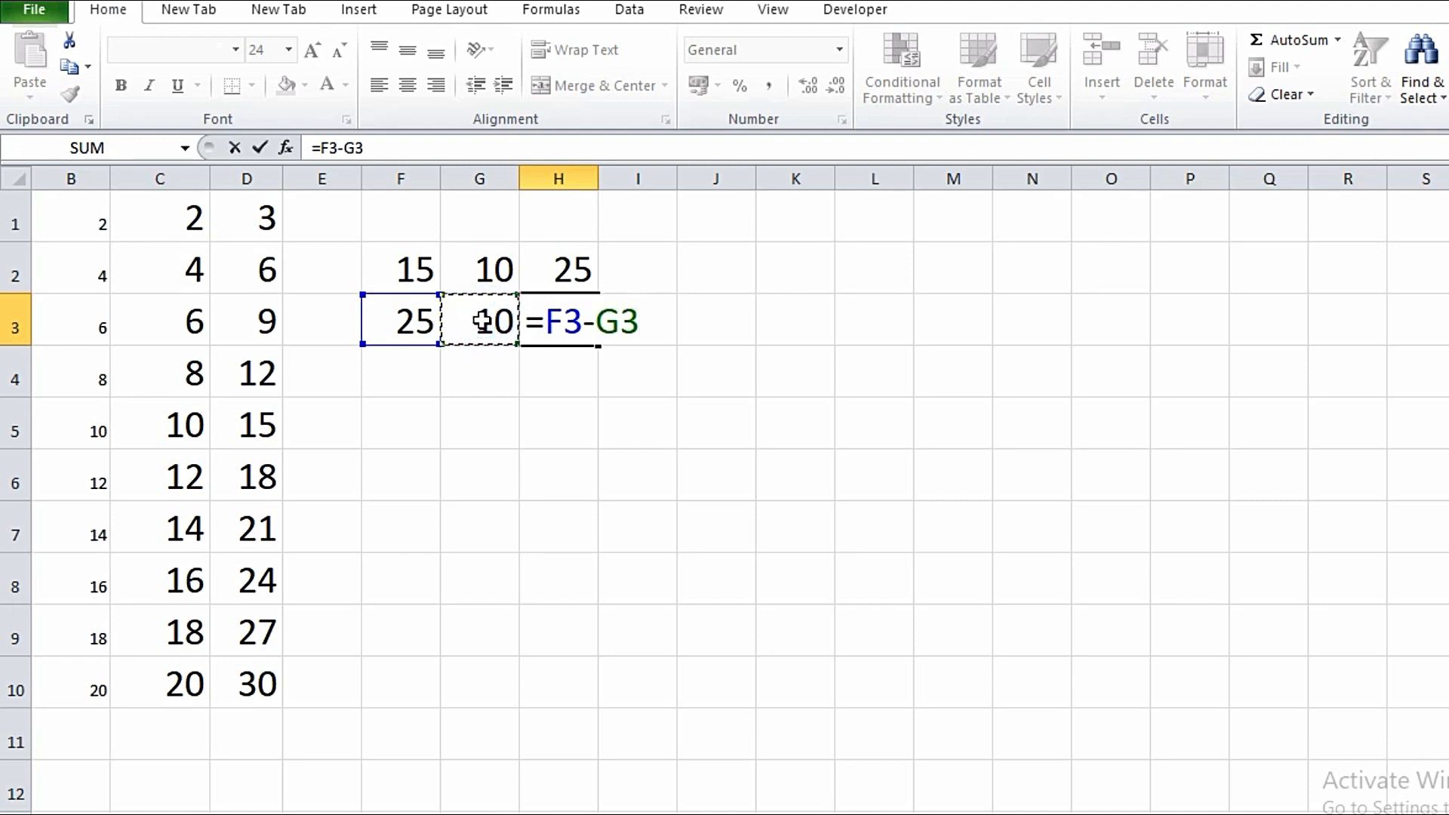
{"action": "key", "text": "Return"}
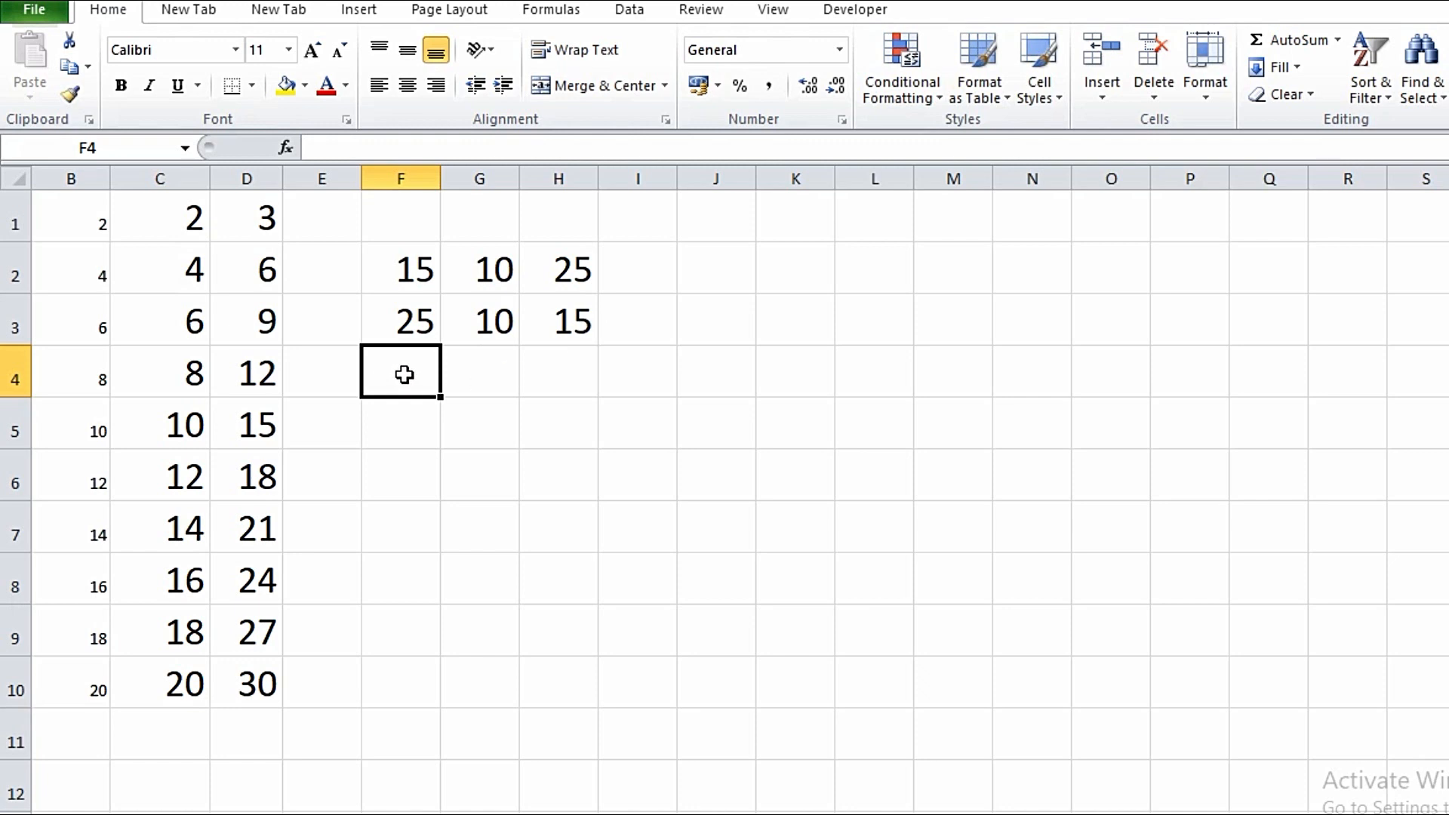
- Enter 18 in F4 and 2 in G4
{"action": "type", "text": "18"}
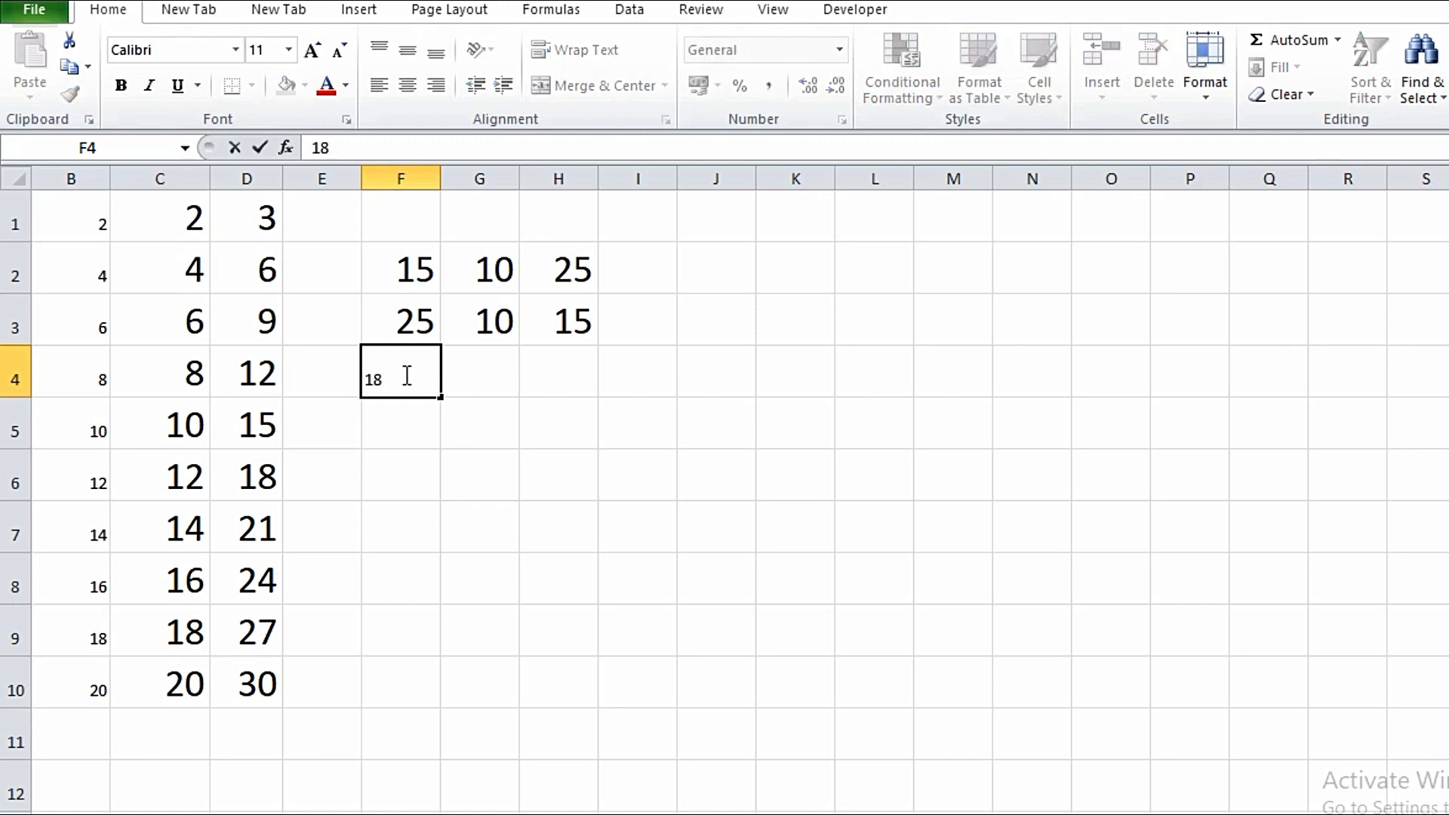
{"action": "key", "text": "Tab"}
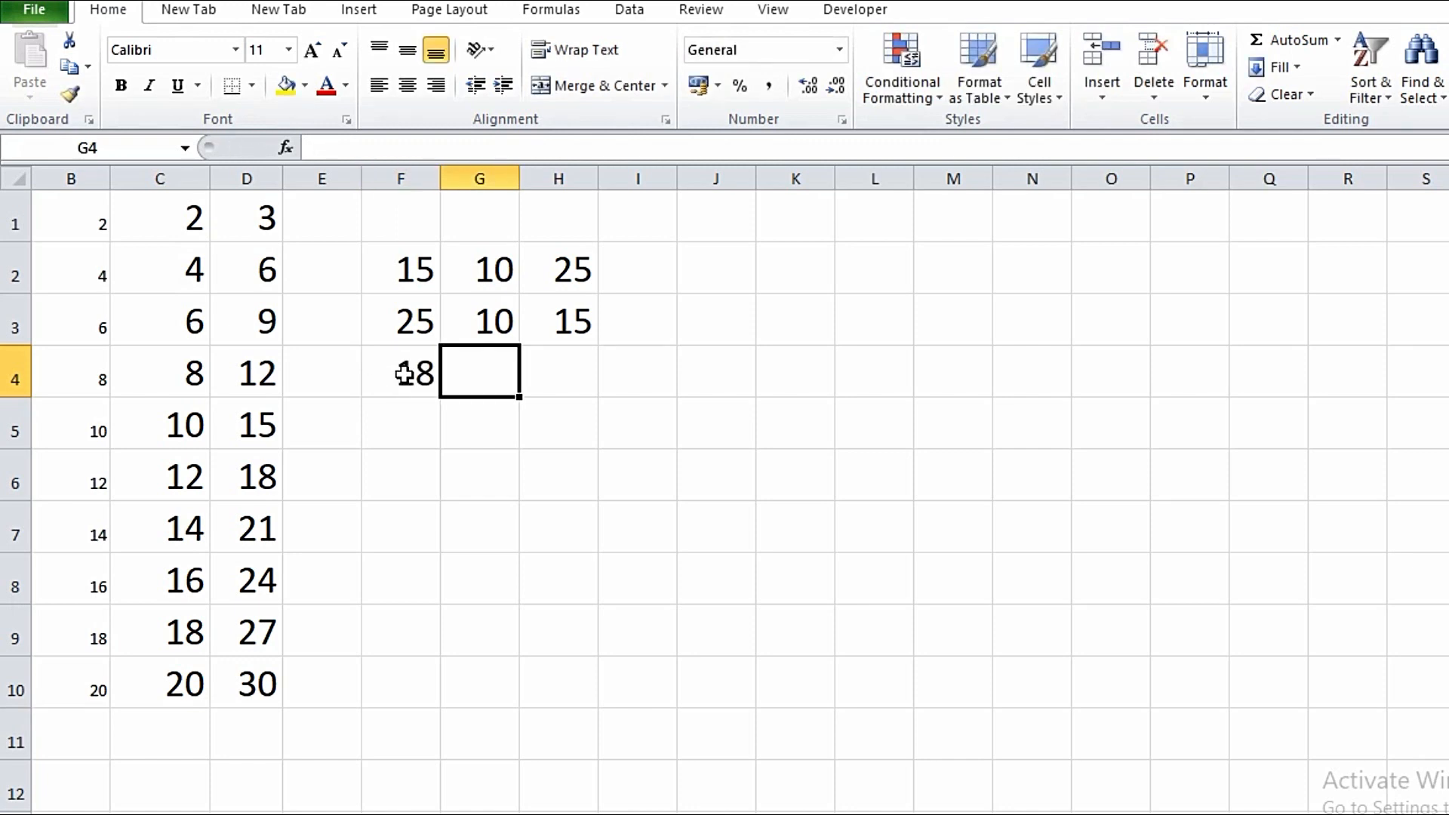
{"action": "type", "text": "2"}
{"action": "key", "text": "Tab"}
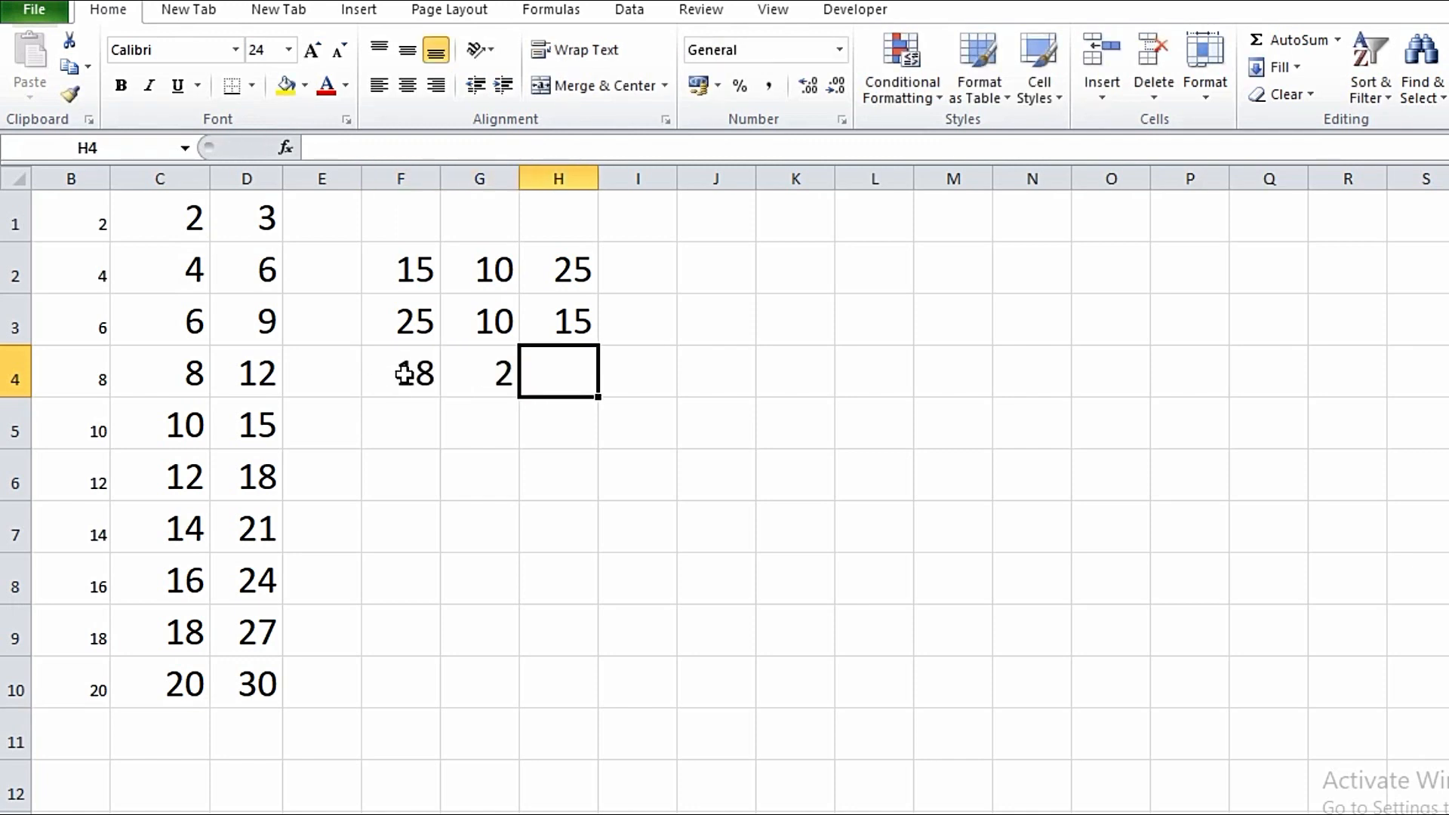
- Put the multiplication formula =F4*G4 in H4 to show 36
{"action": "type", "text": "="}
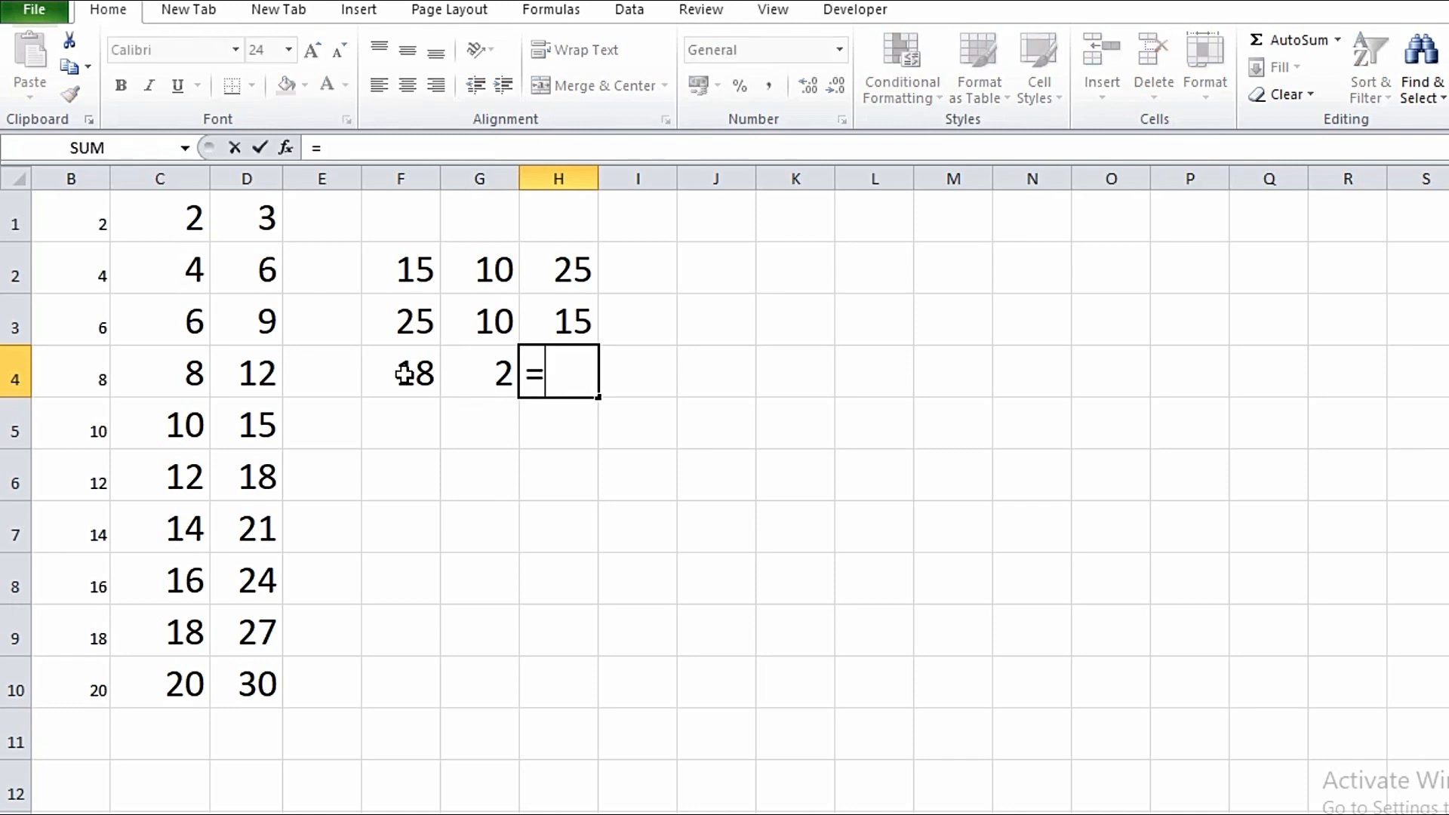
{"action": "left_click", "coordinate": [405, 373]}
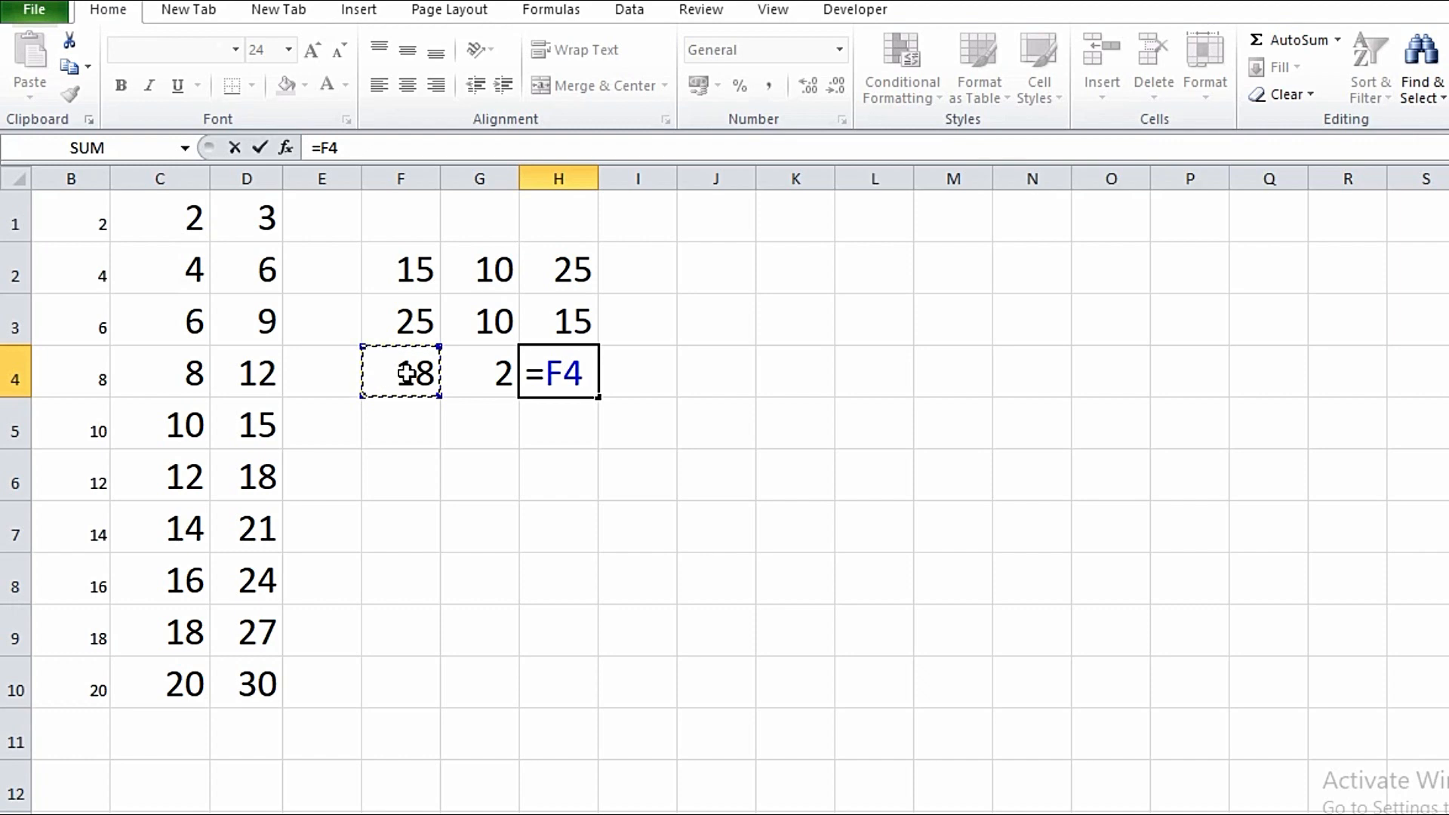
{"action": "type", "text": "*"}
{"action": "left_click", "coordinate": [486, 373]}
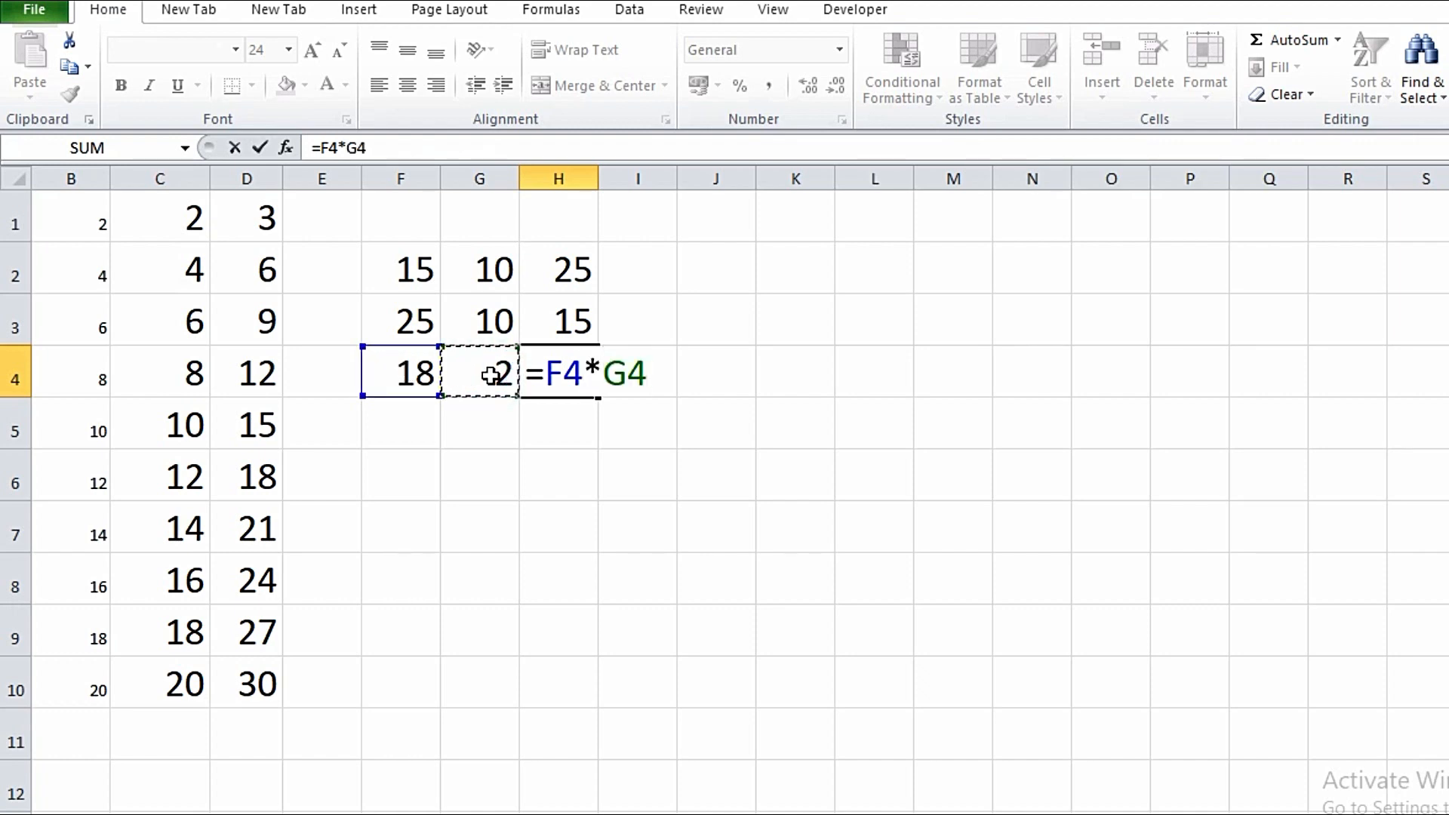
{"action": "key", "text": "Return"}
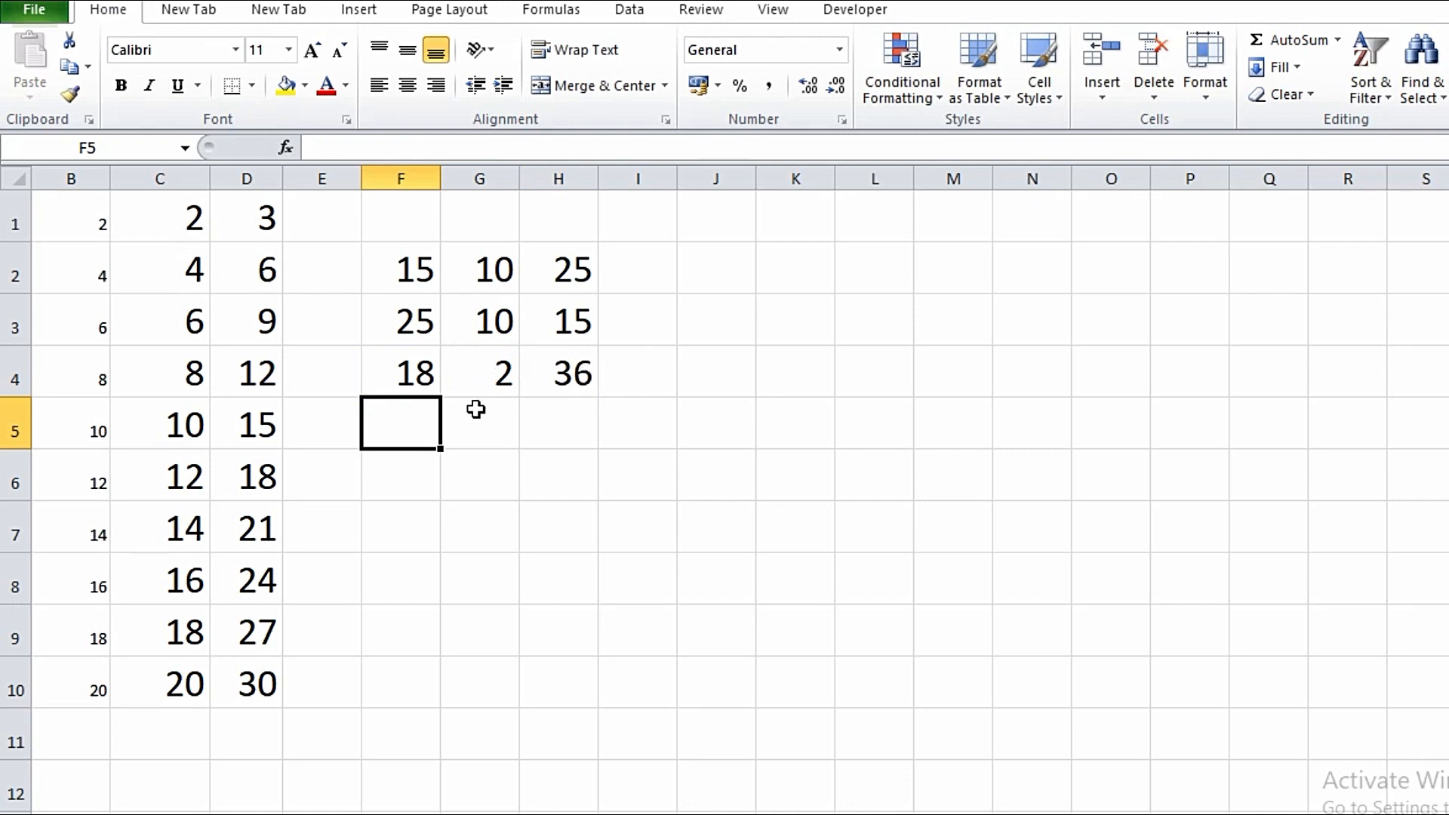
- Enter 20 in F5 and 5 in G5
{"action": "left_click", "coordinate": [409, 423]}
{"action": "type", "text": "20"}
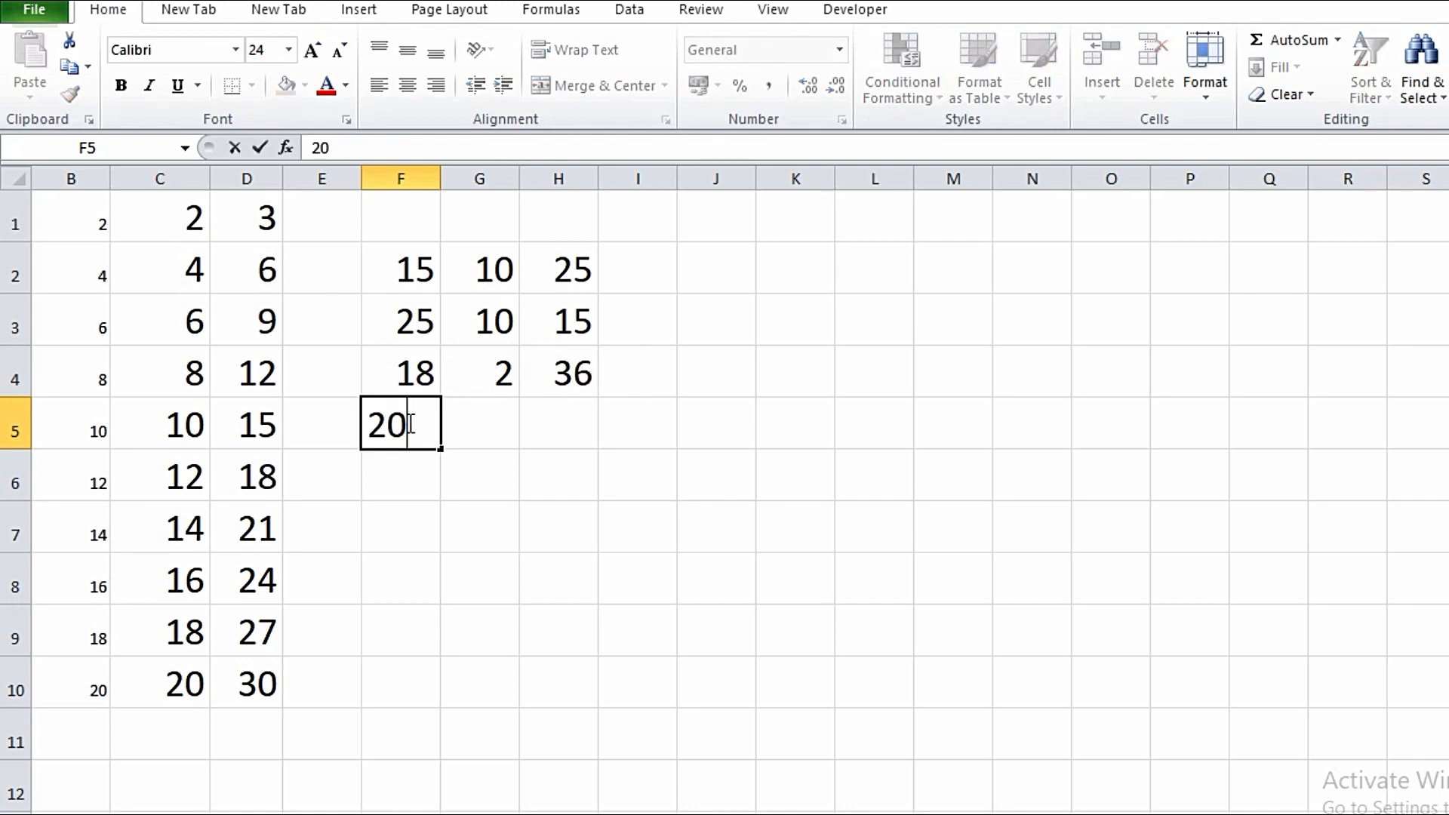
{"action": "key", "text": "Tab"}
{"action": "type", "text": "5"}
{"action": "key", "text": "Tab"}
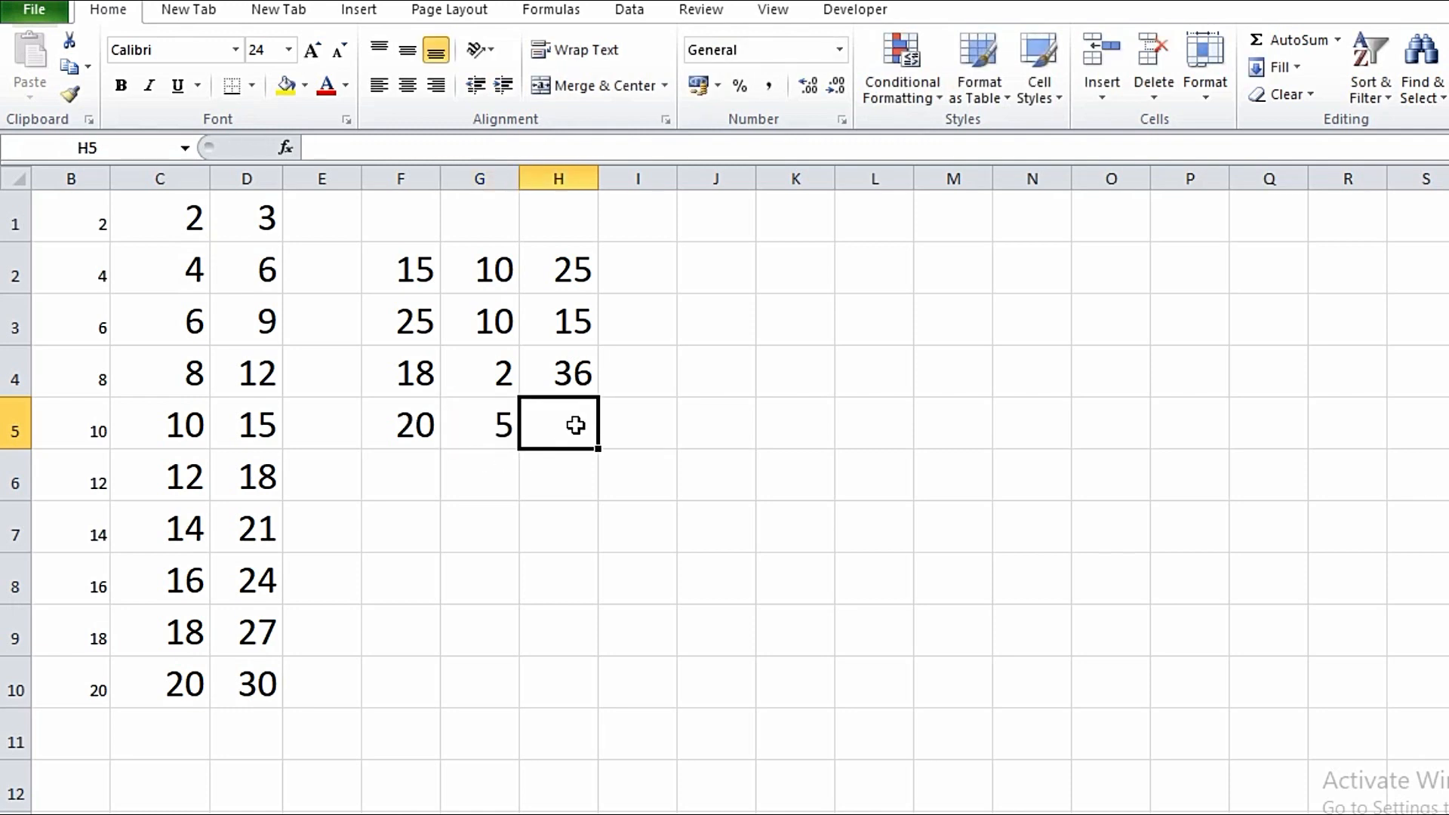
- Put the division formula =F5/G5 in H5 to show 4
{"action": "type", "text": "="}
{"action": "left_click", "coordinate": [398, 423]}
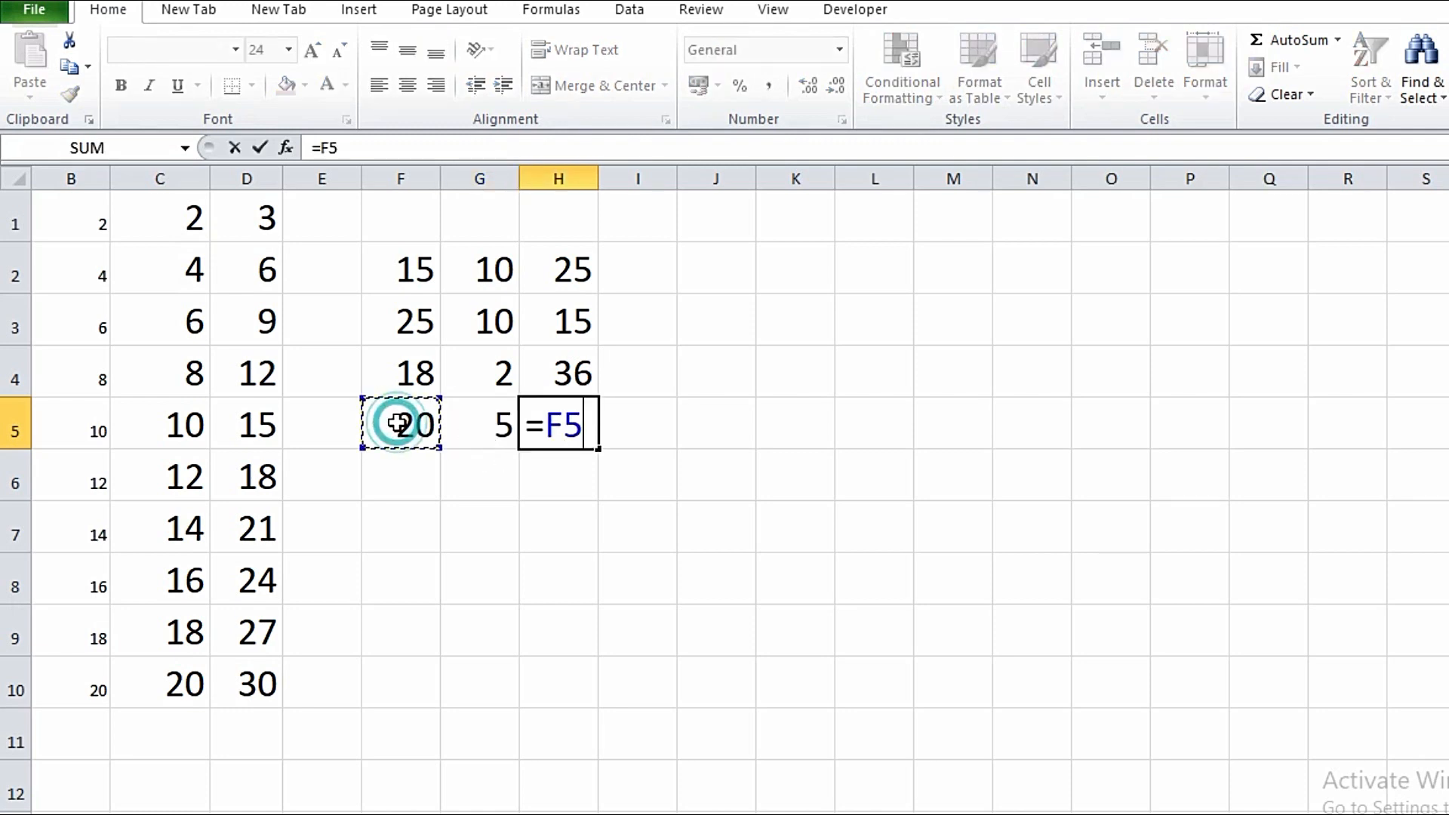
{"action": "type", "text": "/"}
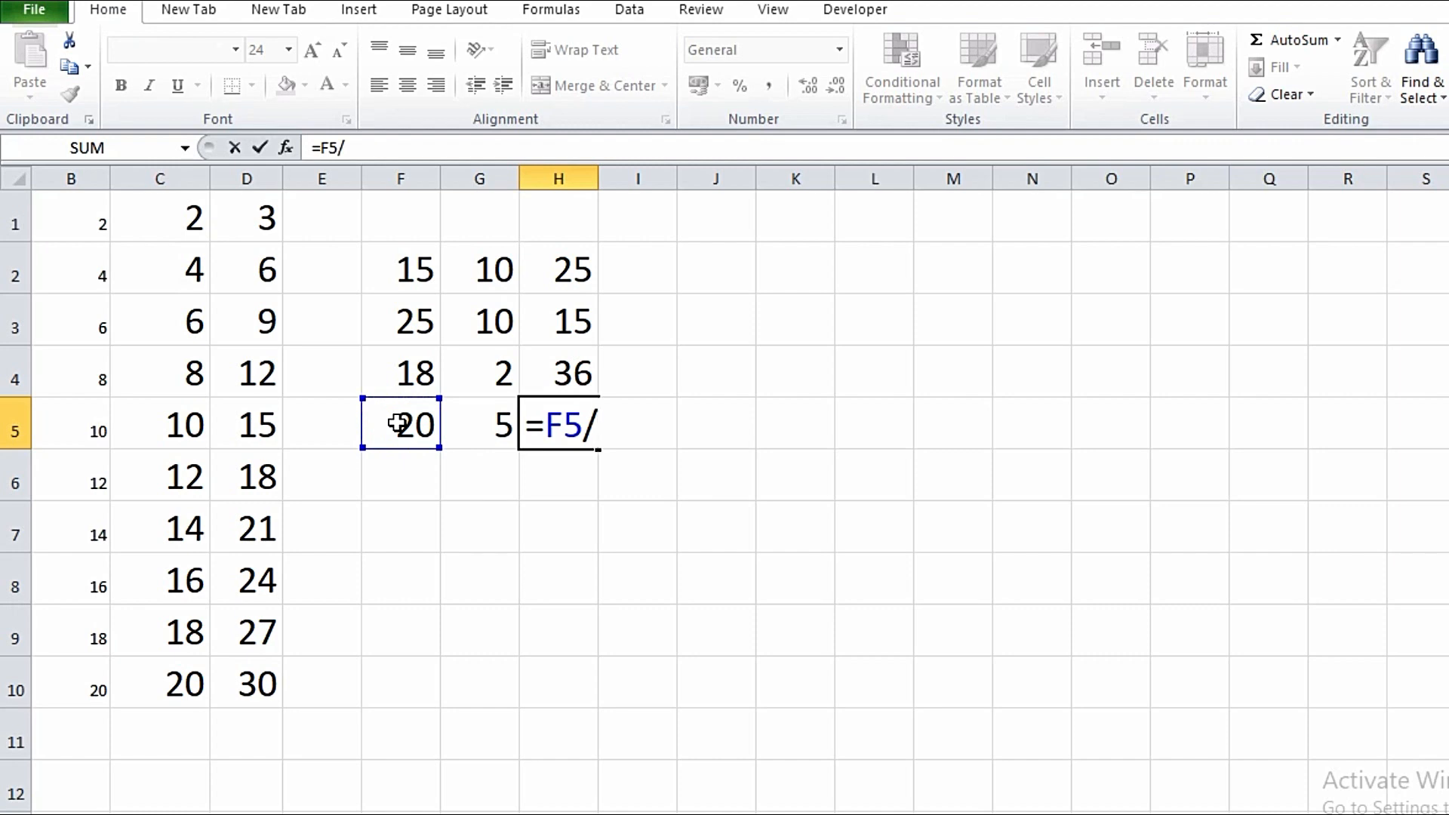
{"action": "left_click", "coordinate": [486, 420]}
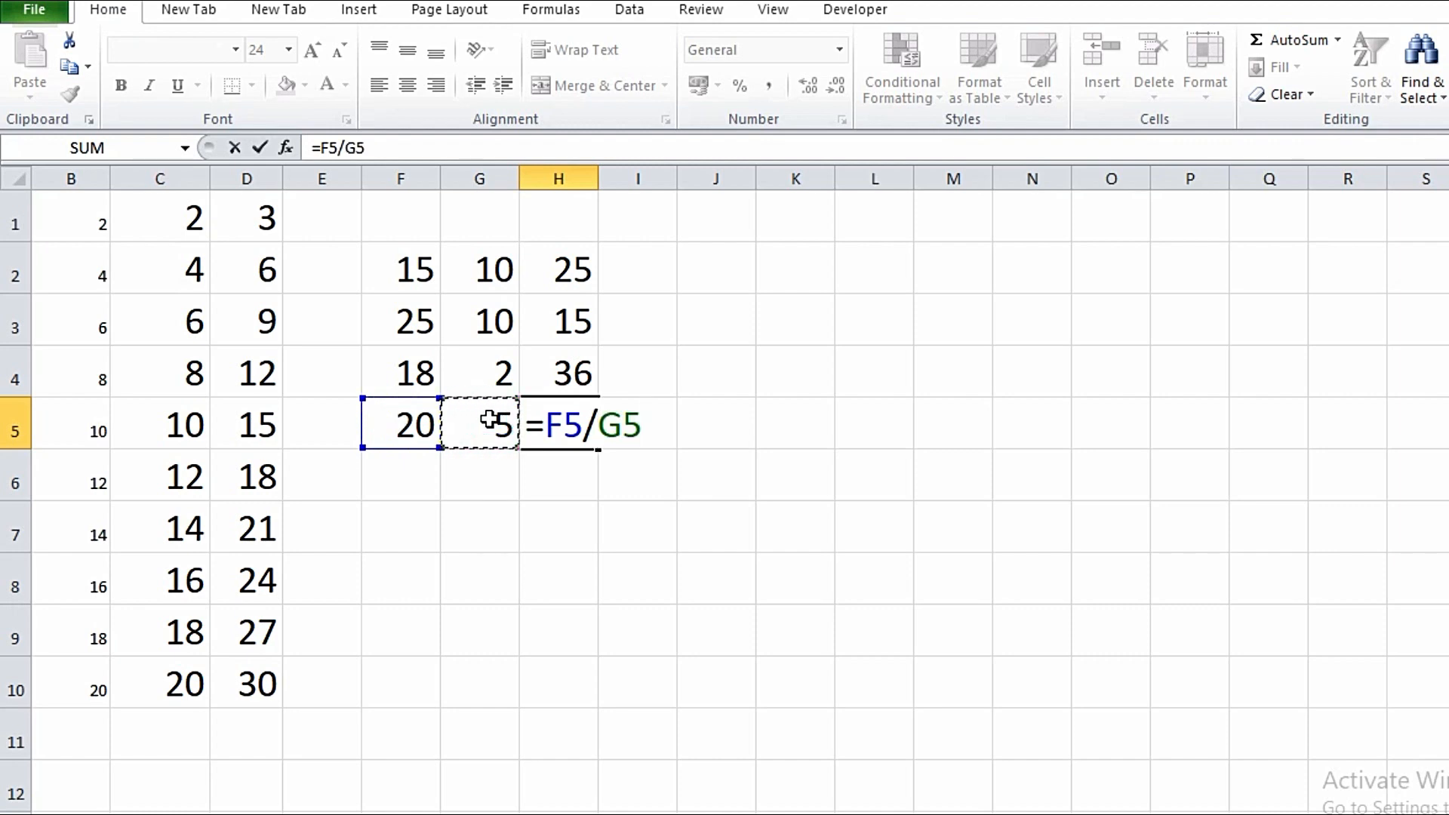
{"action": "key", "text": "Return"}
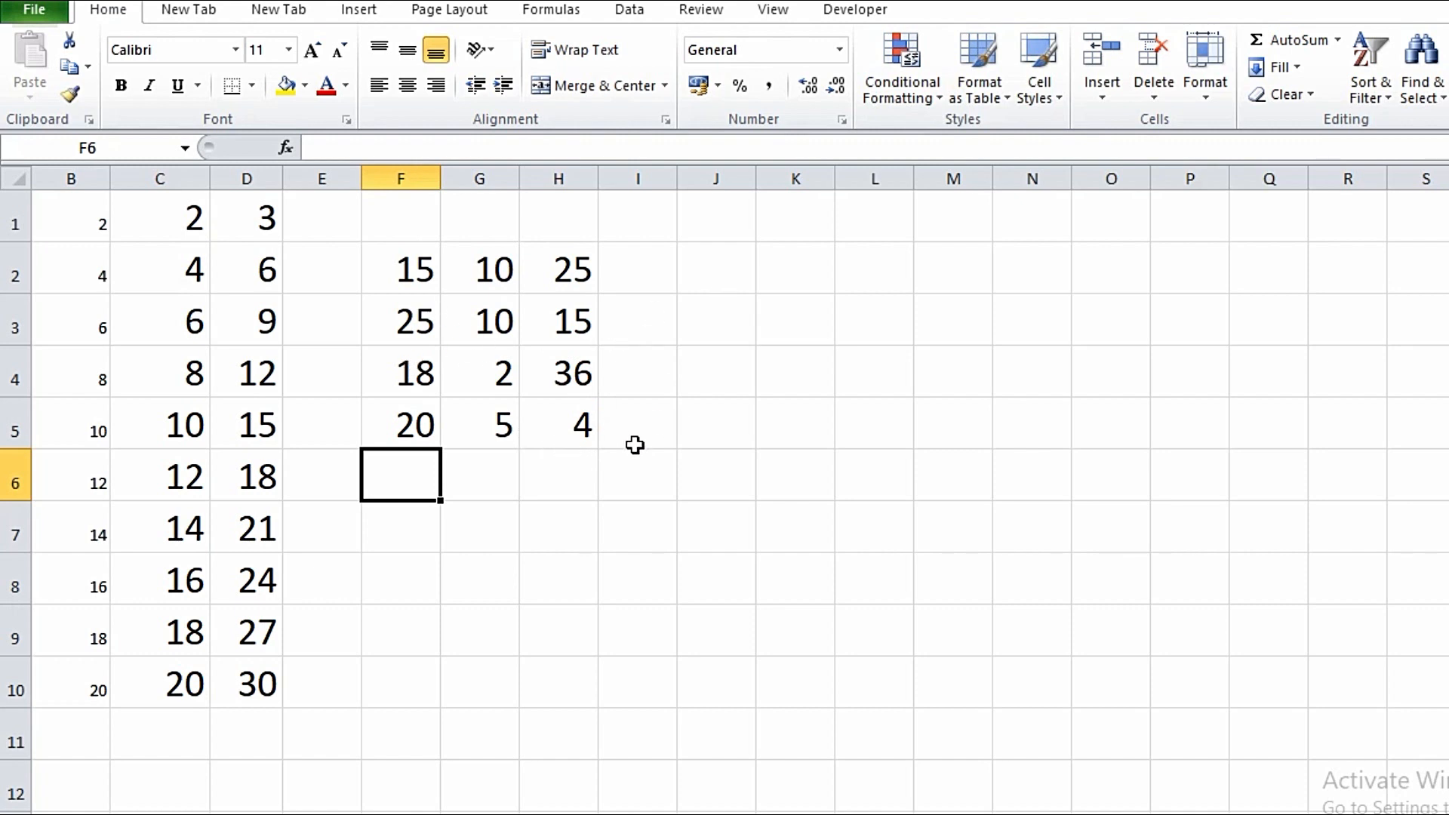
- Type Sunday in J2 and auto-fill the weekdays down to Saturday in J8
{"action": "left_click", "coordinate": [713, 265]}
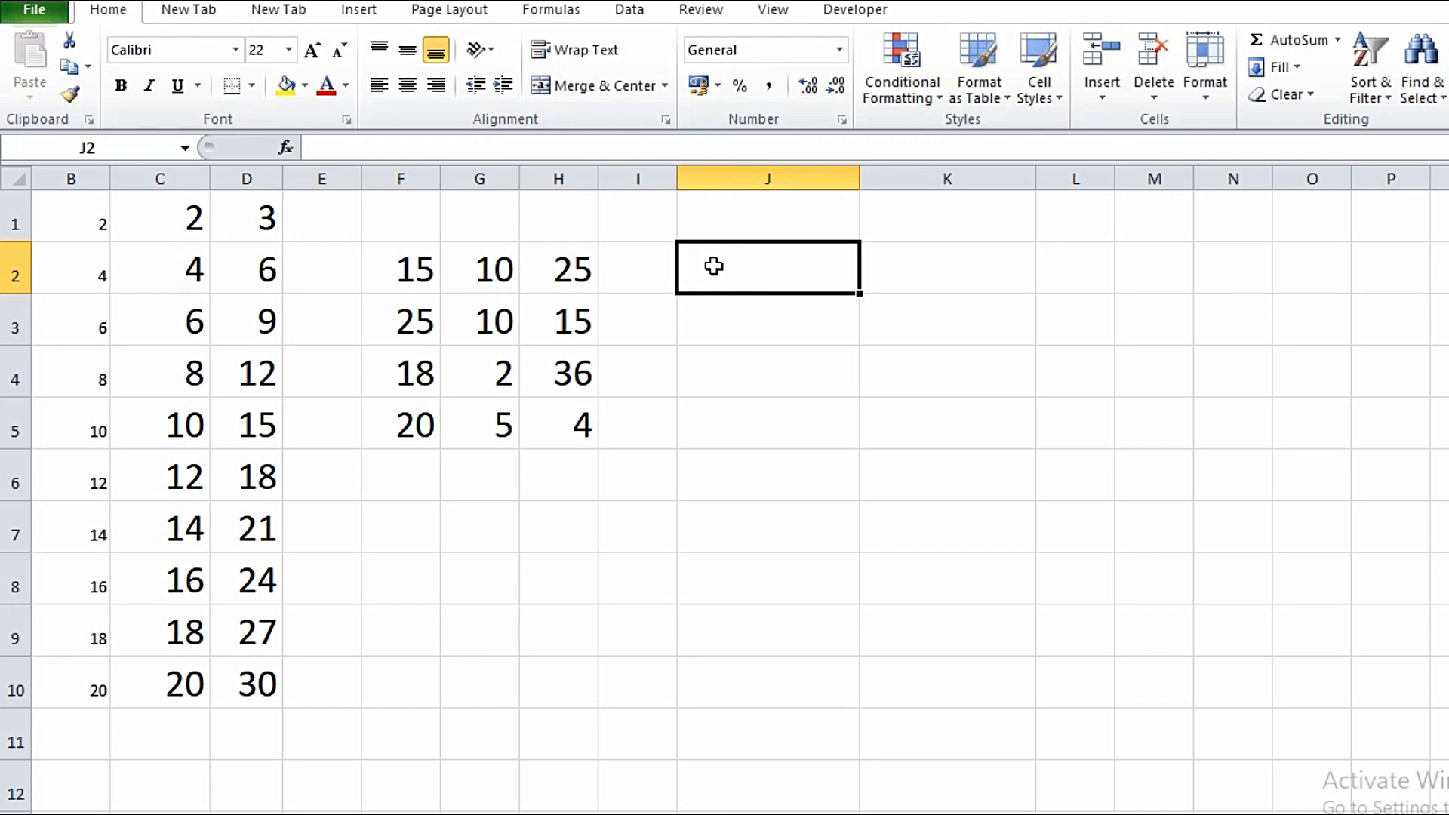
{"action": "type", "text": "Sunday"}
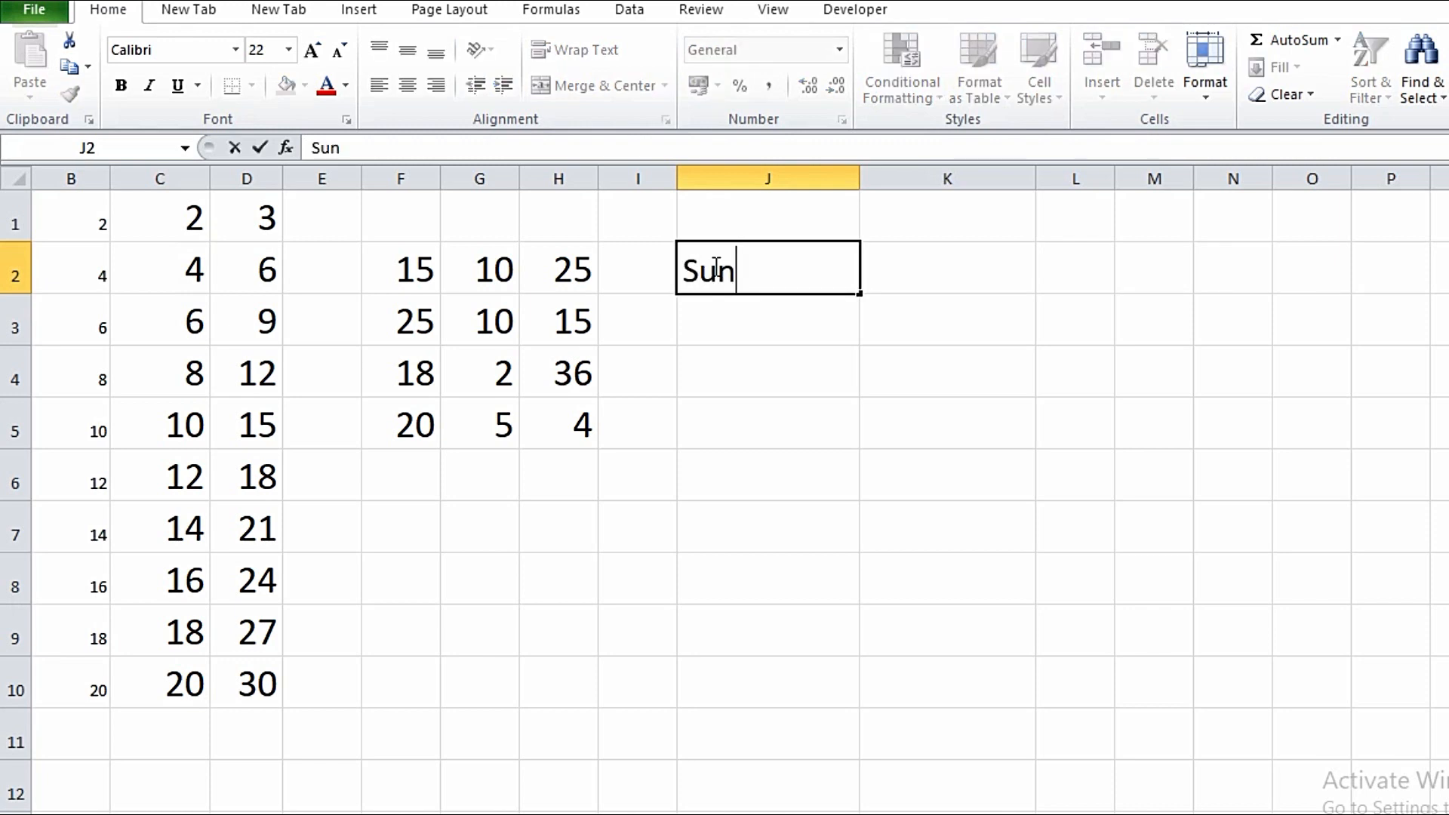
{"action": "left_click", "coordinate": [709, 317]}
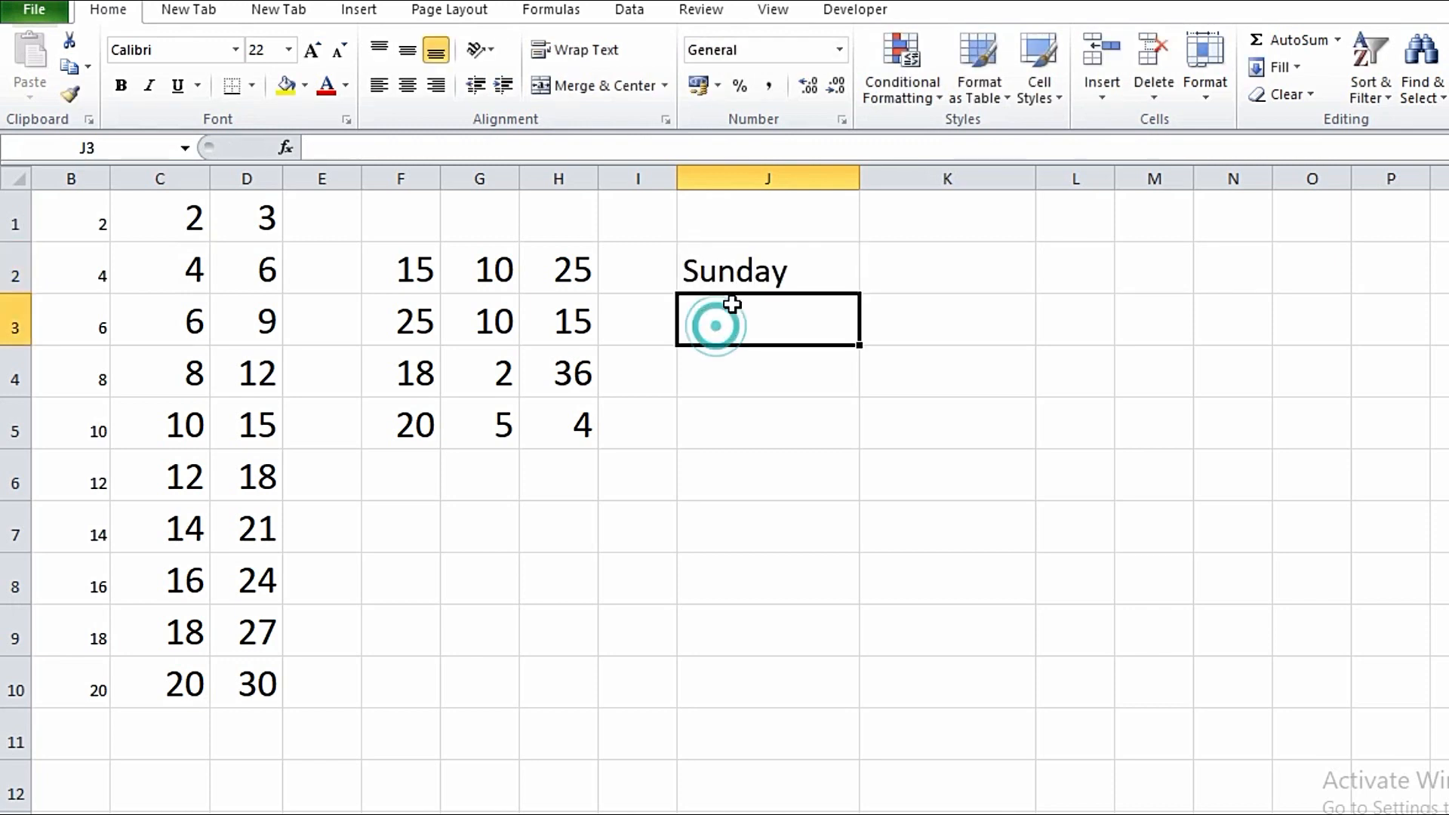
{"action": "left_click", "coordinate": [852, 260]}
{"action": "left_click_drag", "start_coordinate": [857, 293], "coordinate": [861, 585]}
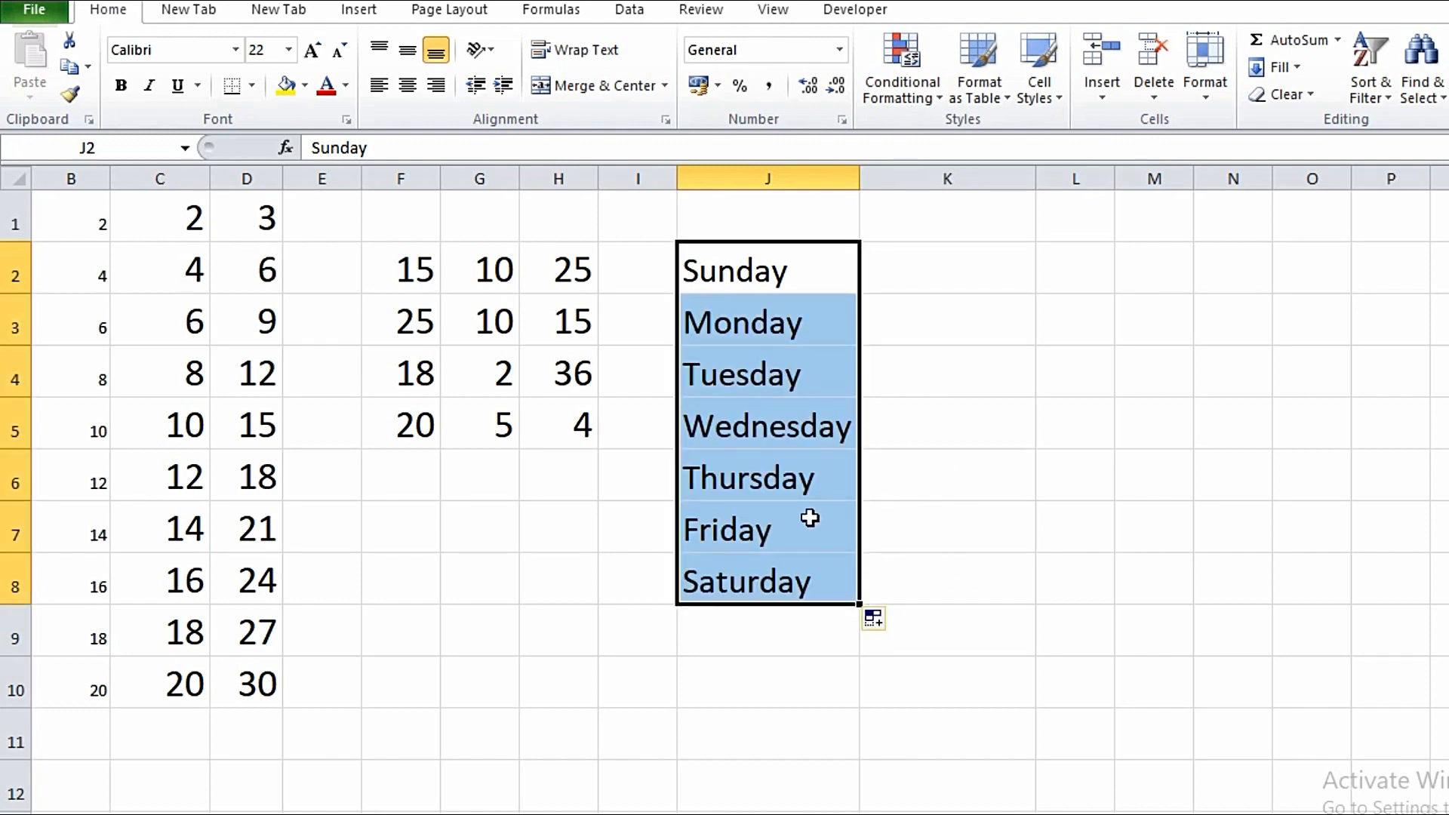
{"action": "left_click", "coordinate": [959, 264]}
{"action": "left_click", "coordinate": [922, 213]}
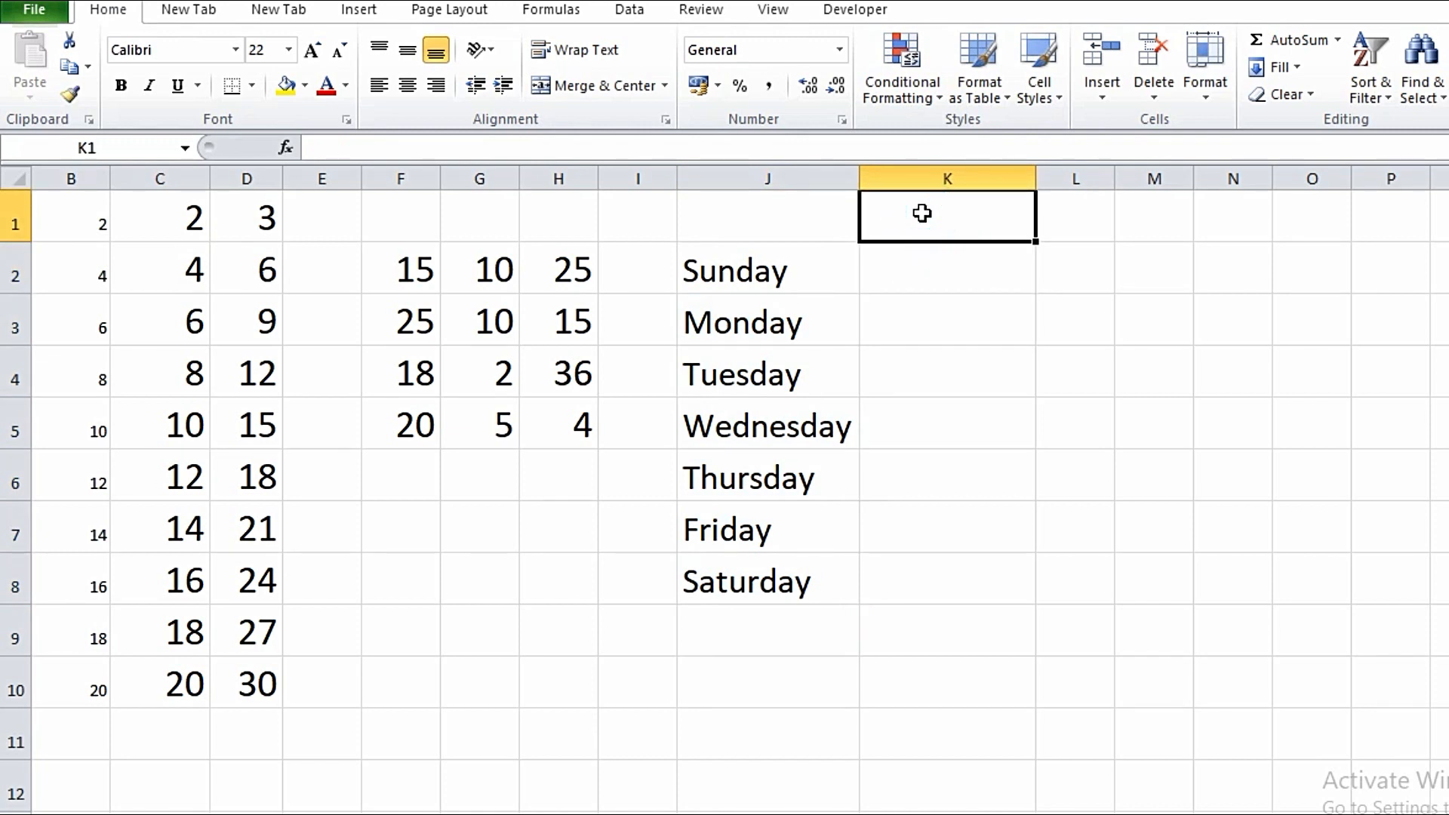
- Enter Jan in K1 and autofill it down to Dec in K12
{"action": "type", "text": "Jan"}
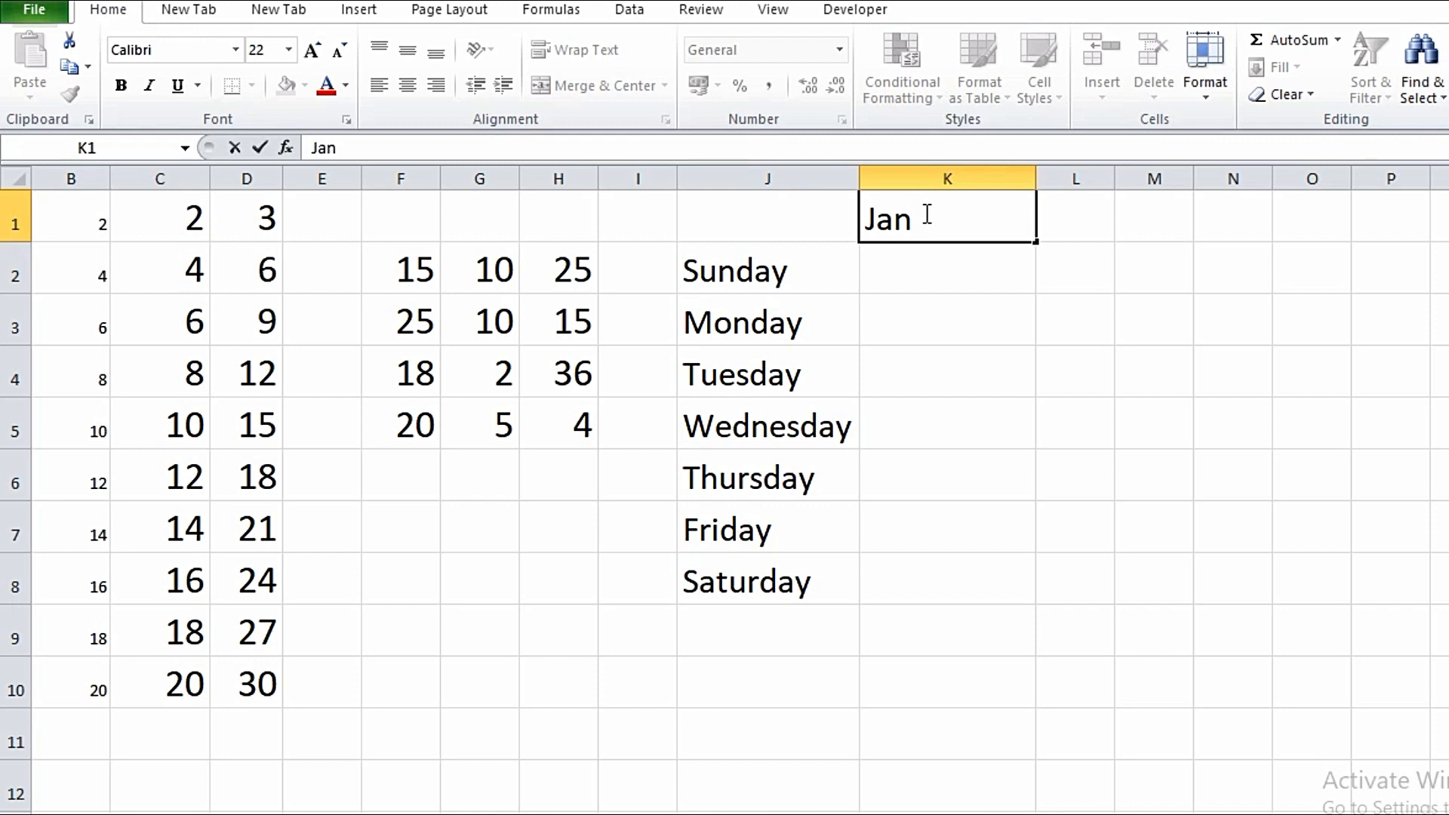
{"action": "left_click", "coordinate": [957, 262]}
{"action": "left_click", "coordinate": [940, 211]}
{"action": "left_click_drag", "start_coordinate": [1037, 241], "coordinate": [1036, 793]}
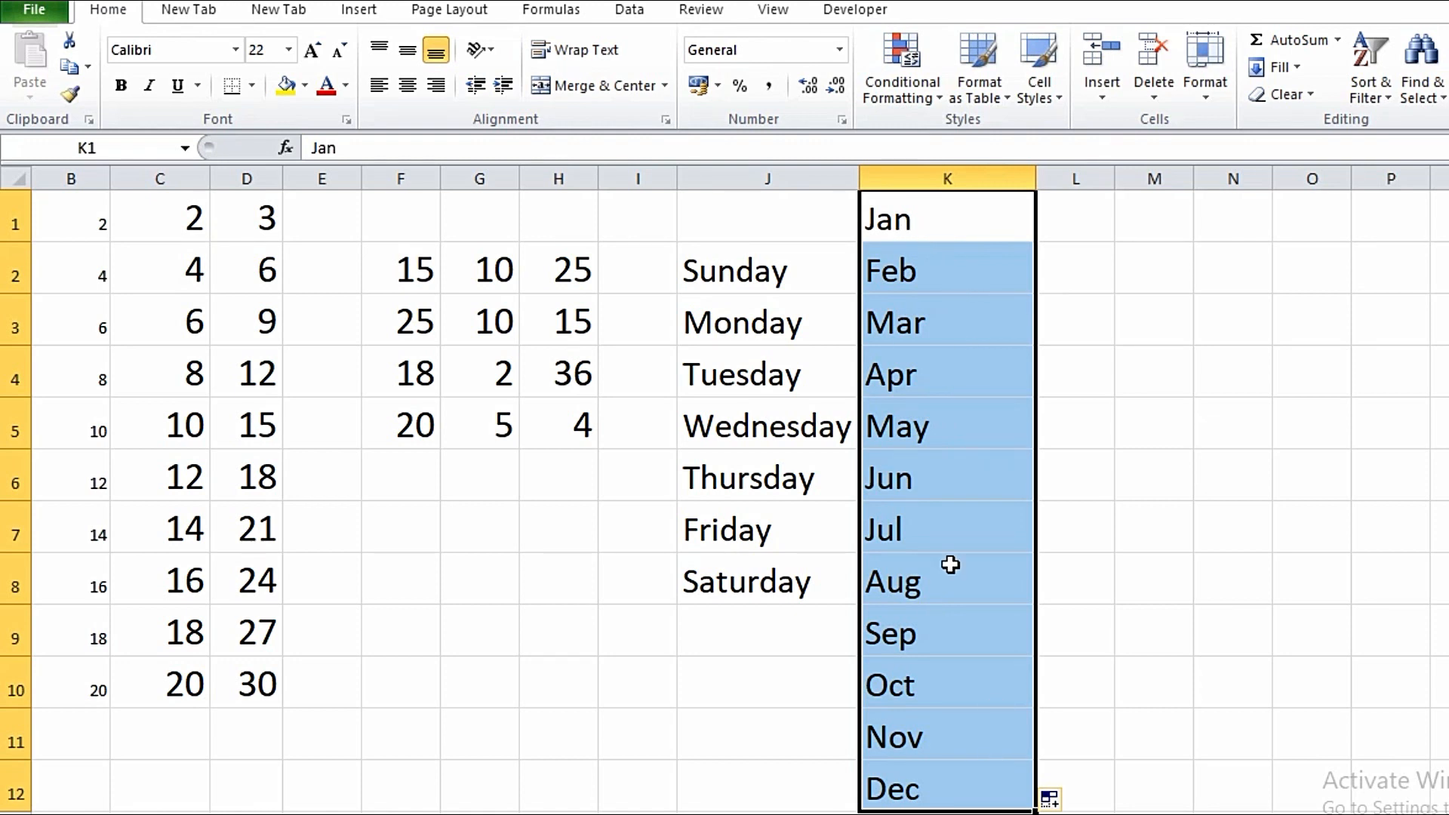
{"action": "left_click", "coordinate": [1154, 527]}
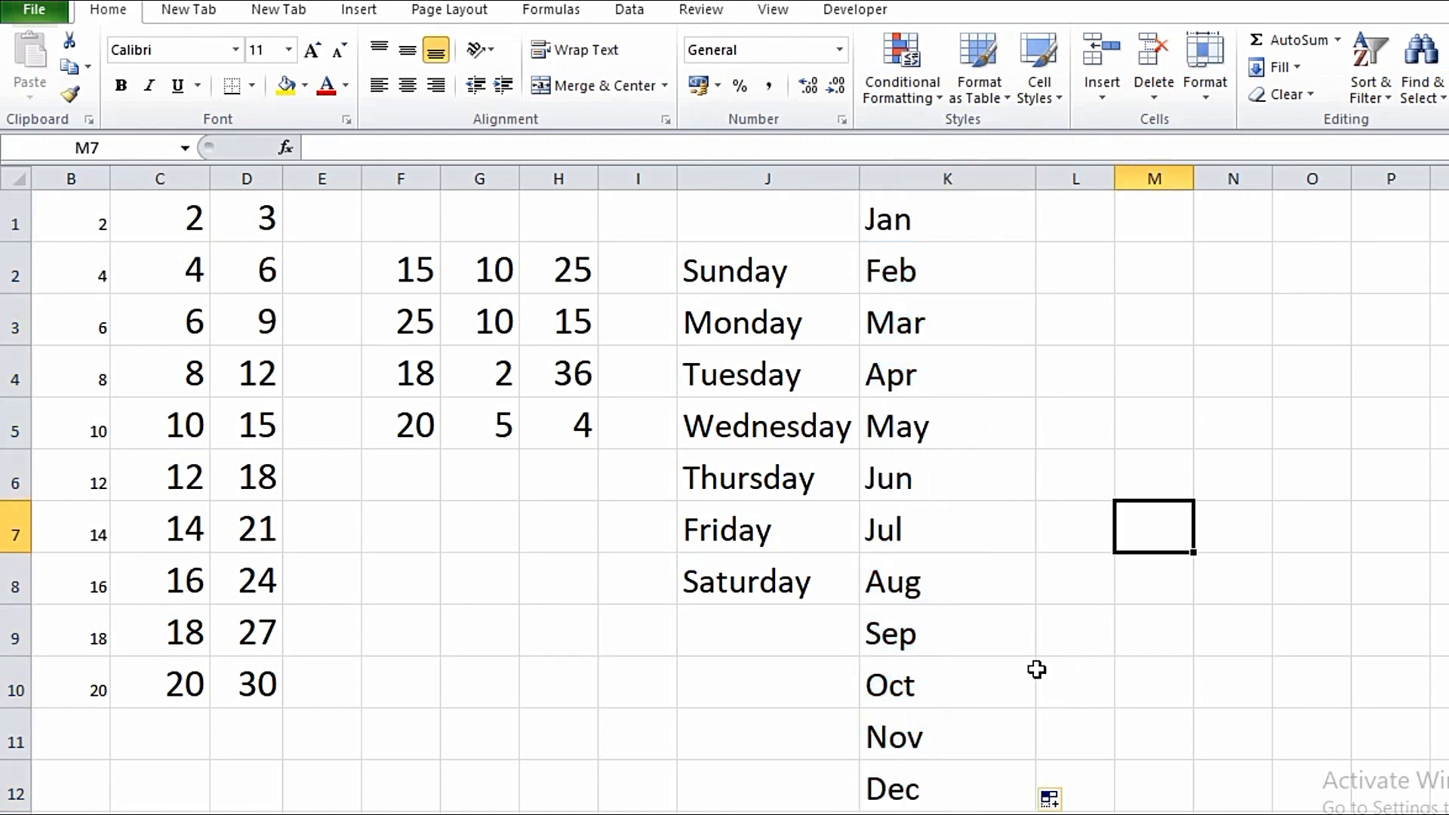